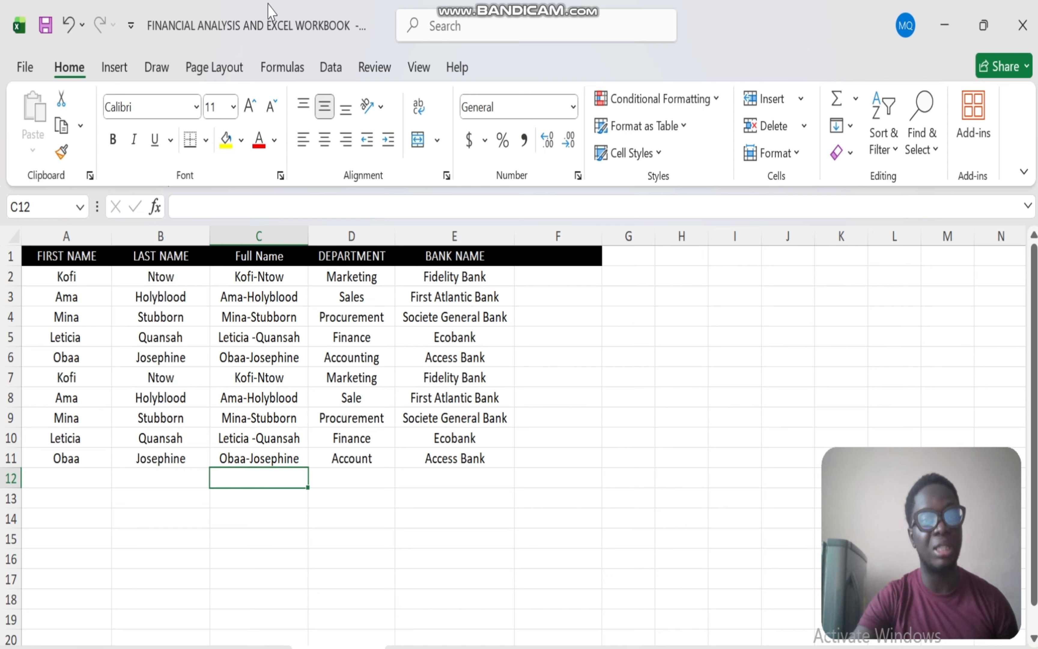
Examine the DEPARTMENT entries from row 2 down, comparing Sales in D3 with Sale in D8.
click(360, 279)
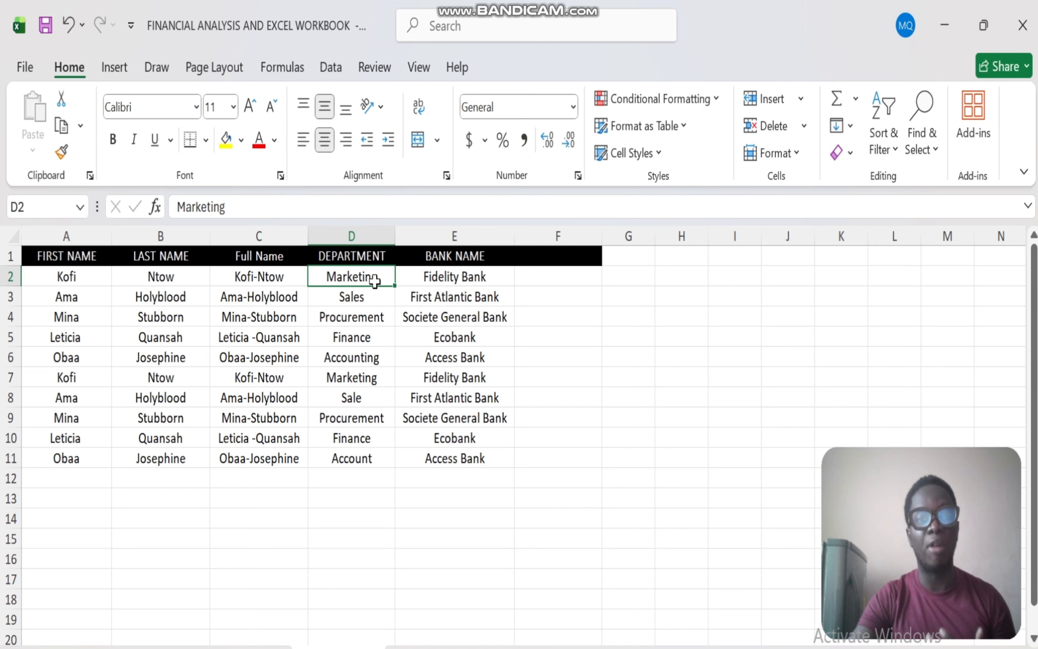
click(370, 297)
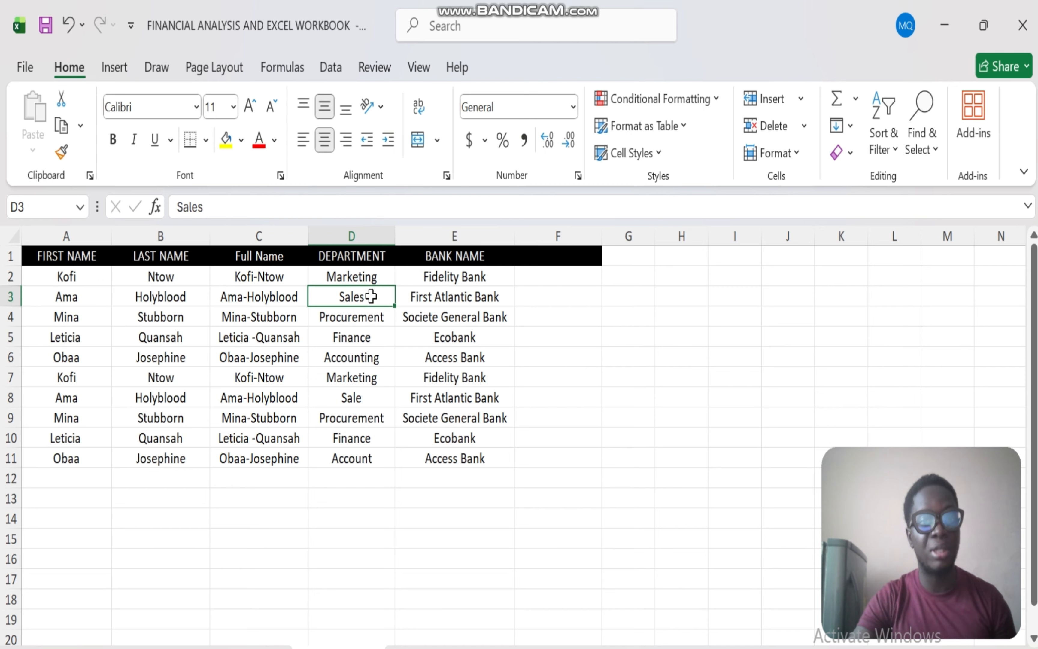
click(383, 323)
click(381, 339)
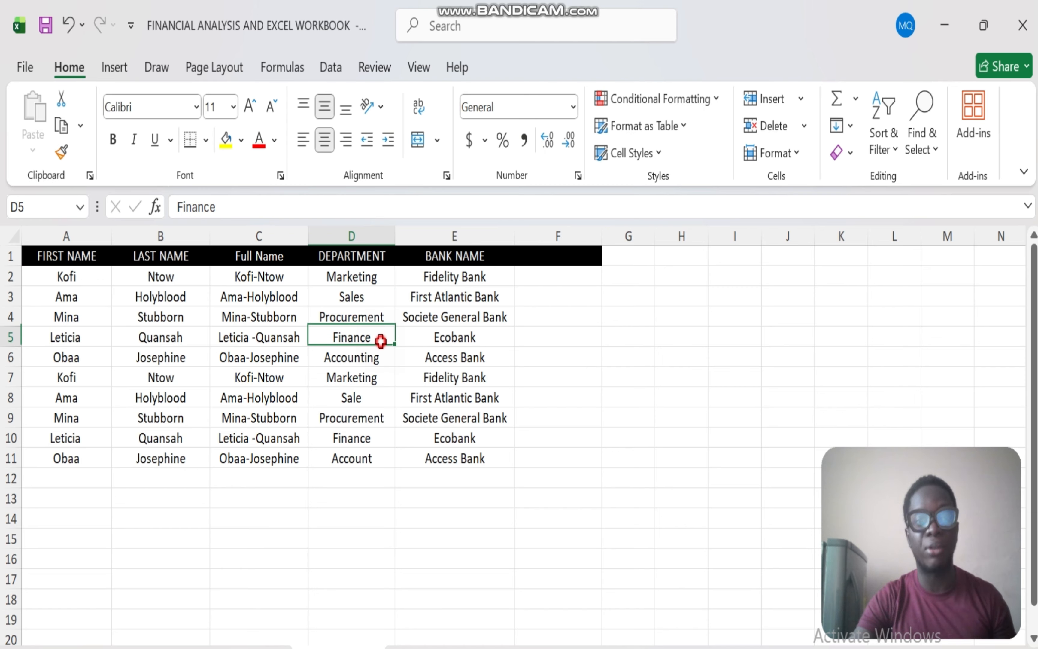
click(385, 361)
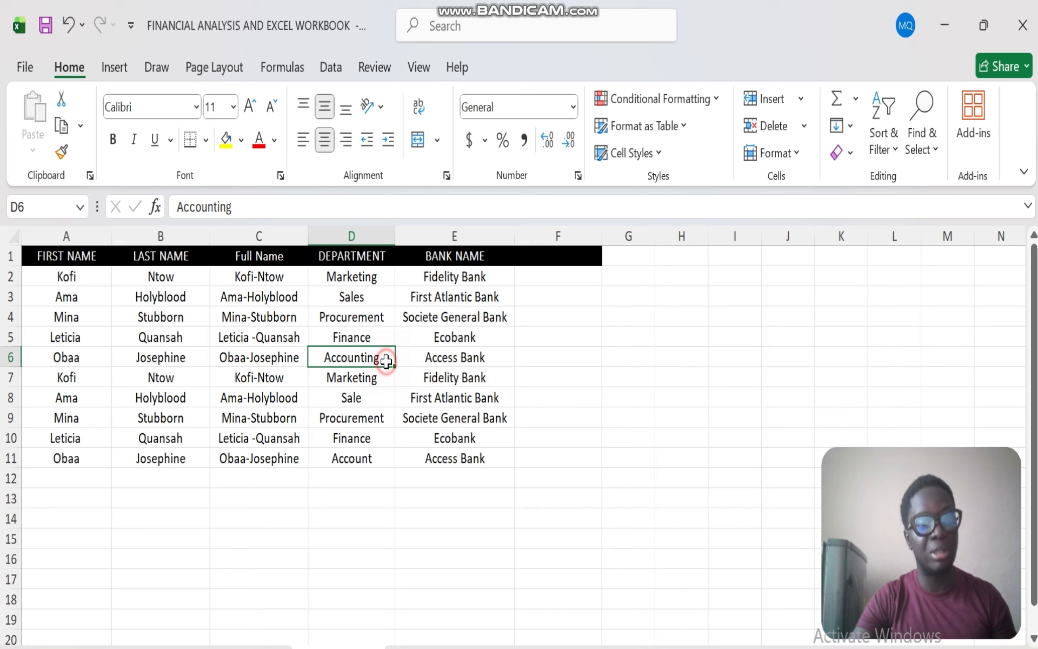
click(380, 380)
click(373, 399)
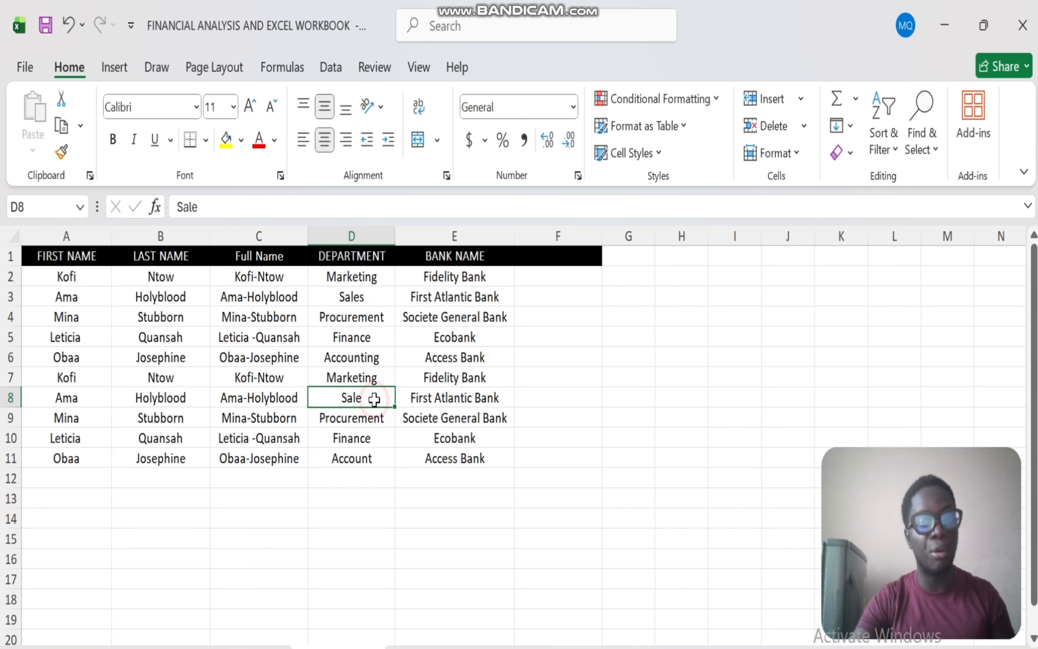
click(366, 296)
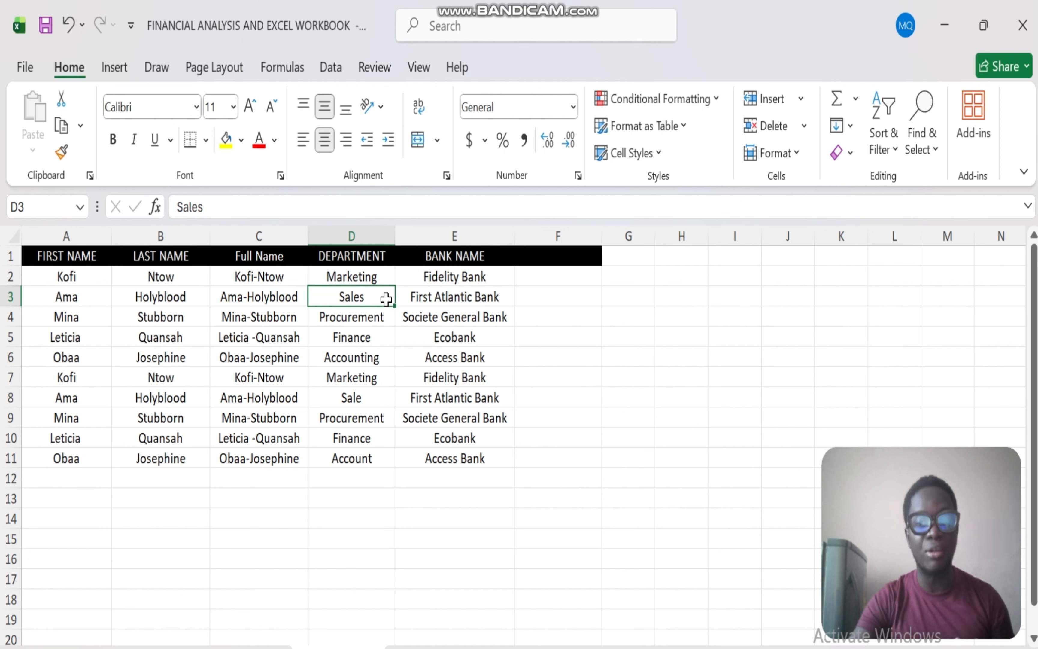
click(367, 394)
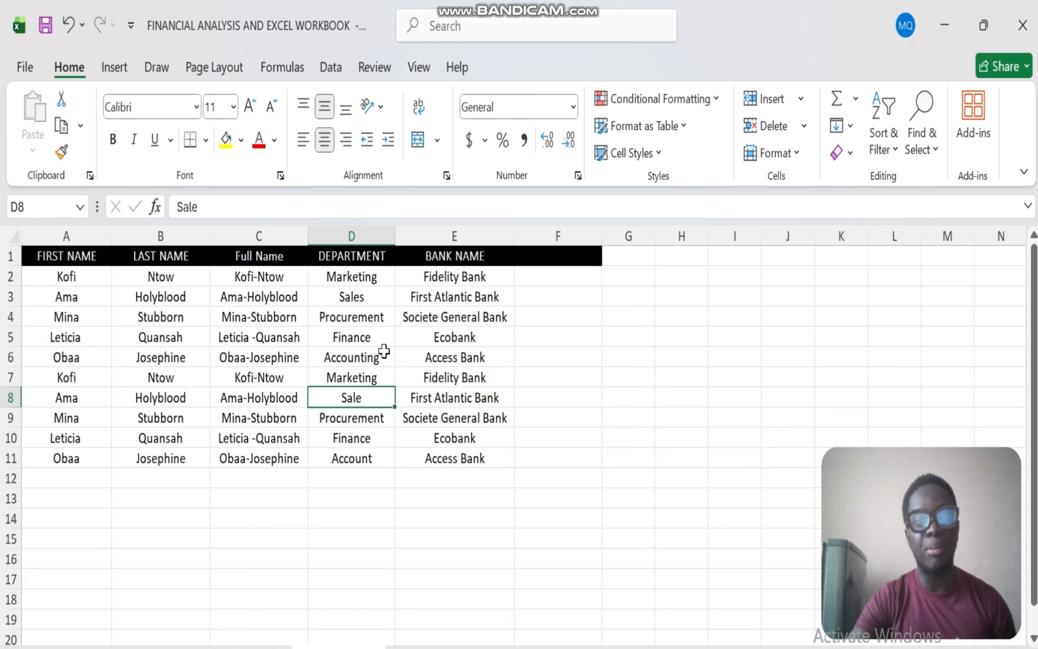
click(368, 293)
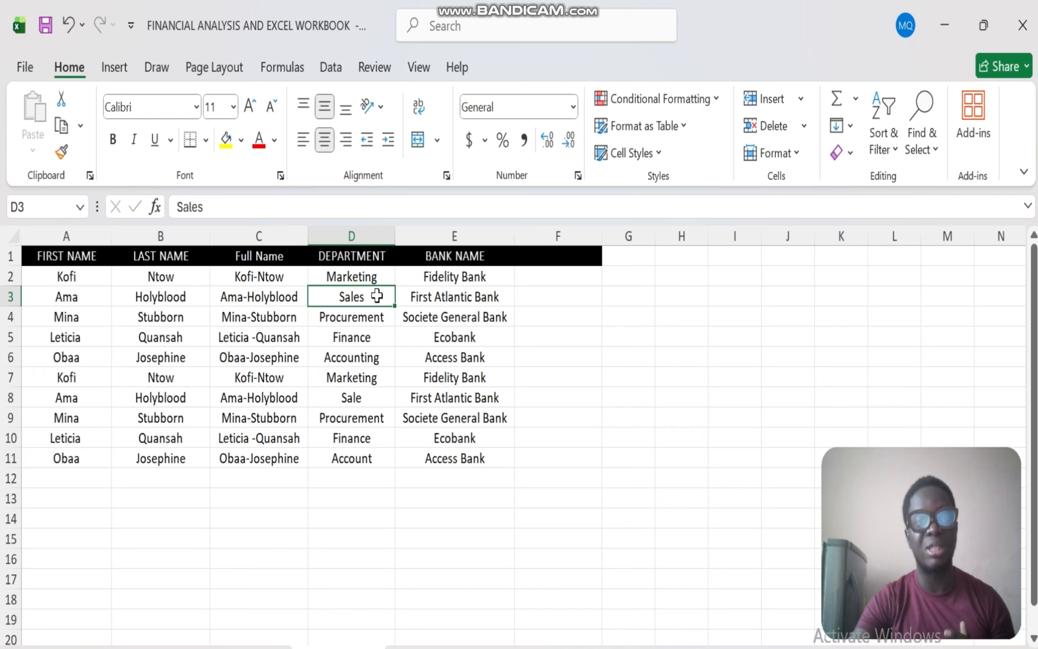
click(364, 401)
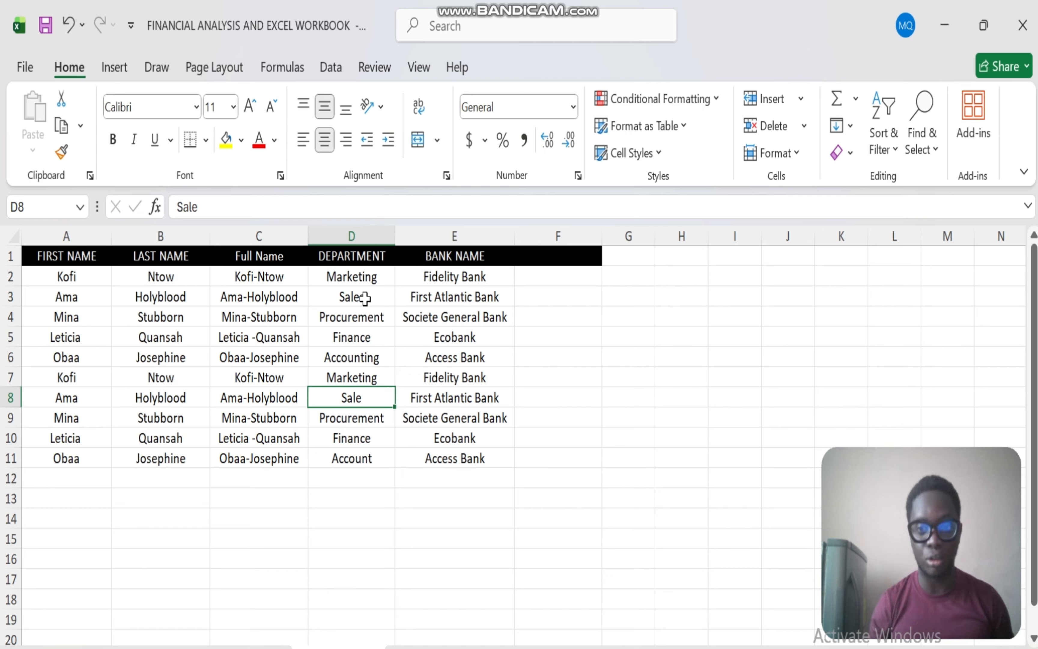
Check the remaining DEPARTMENT entries, comparing Accounting in D6 with Account in D11 and rechecking the Sales and Sale cells.
click(381, 417)
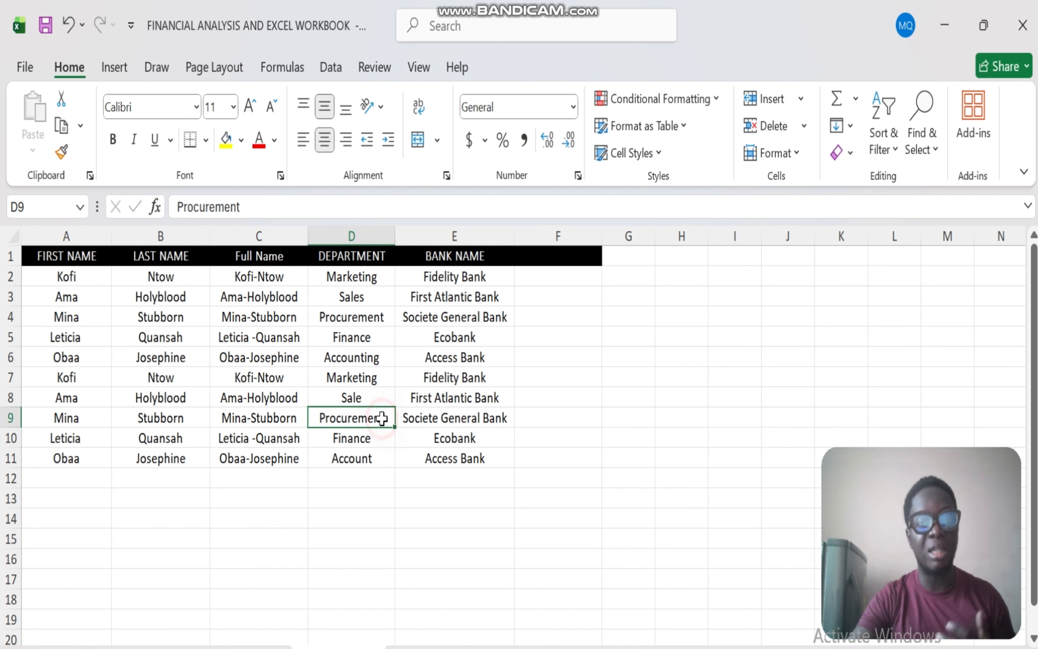
click(383, 441)
click(378, 458)
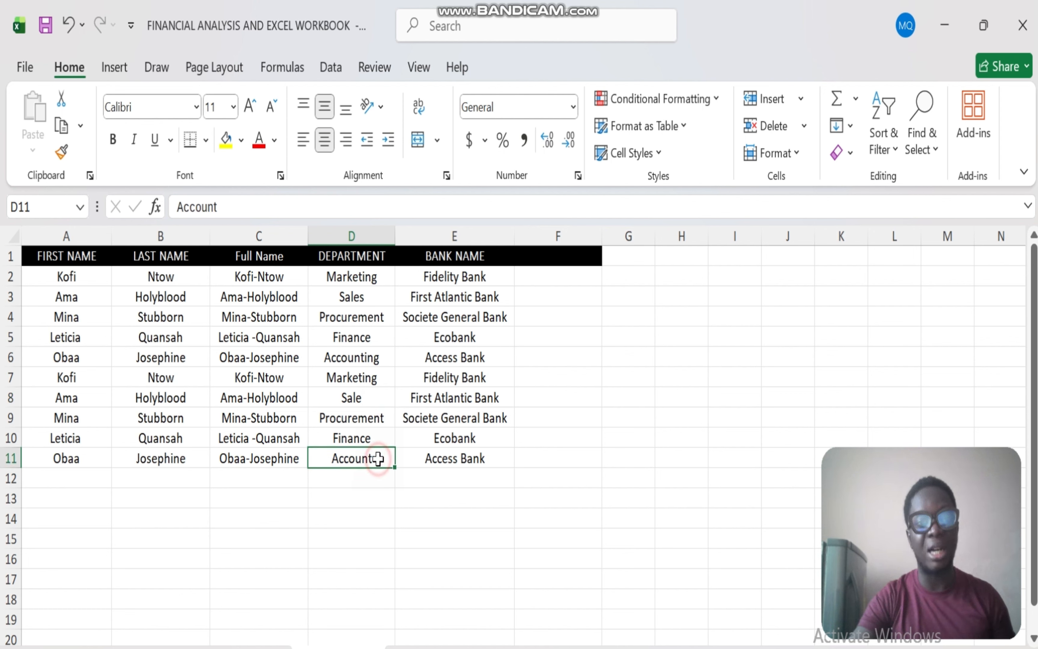
click(372, 358)
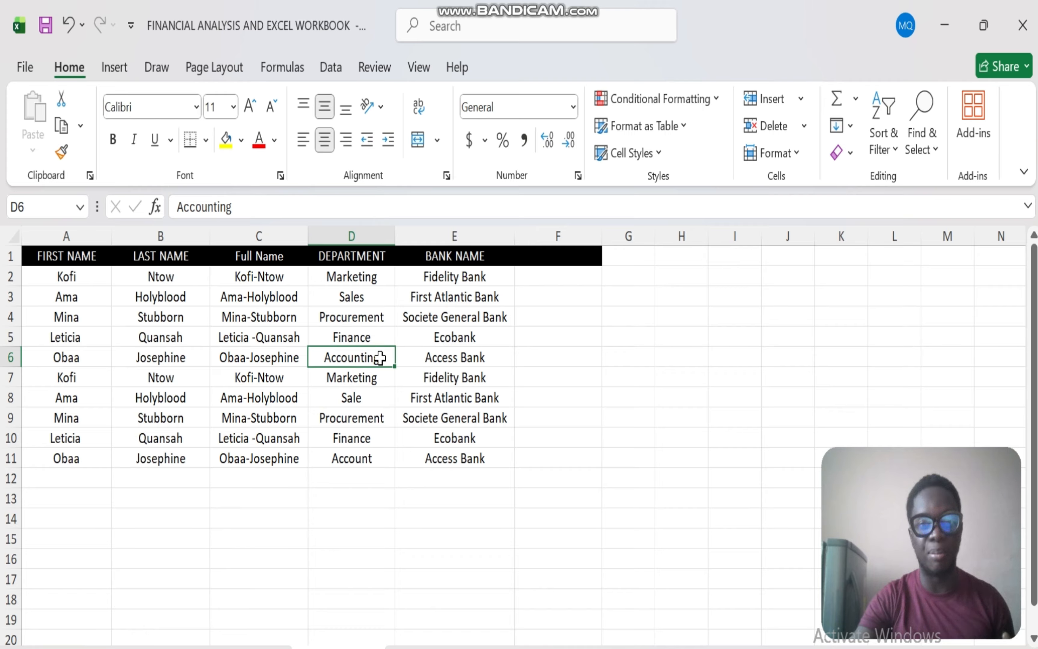
click(377, 463)
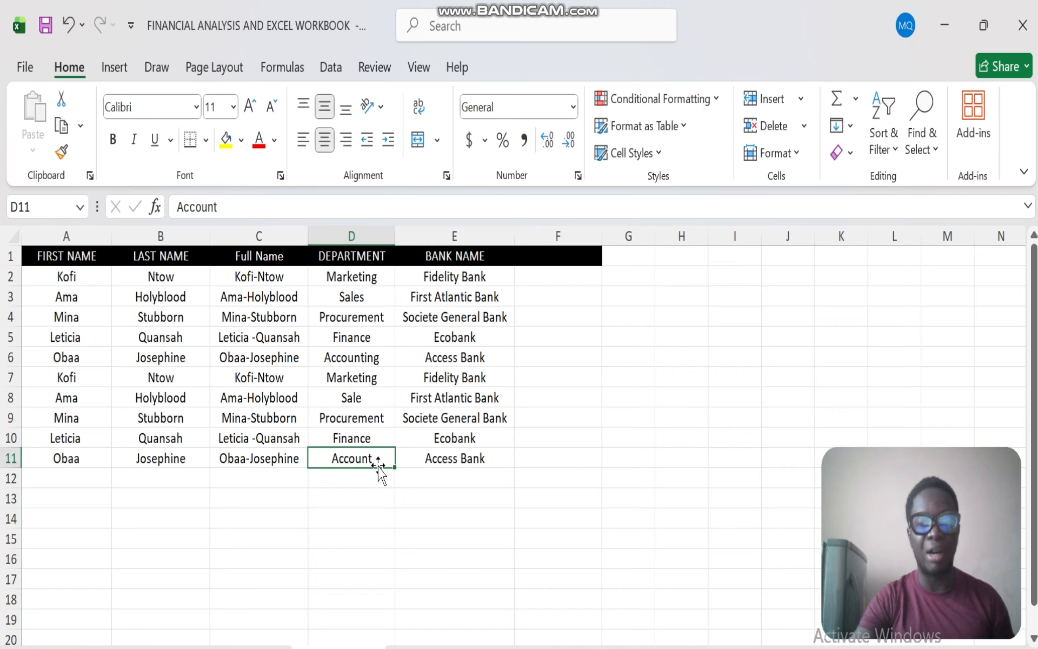
click(376, 366)
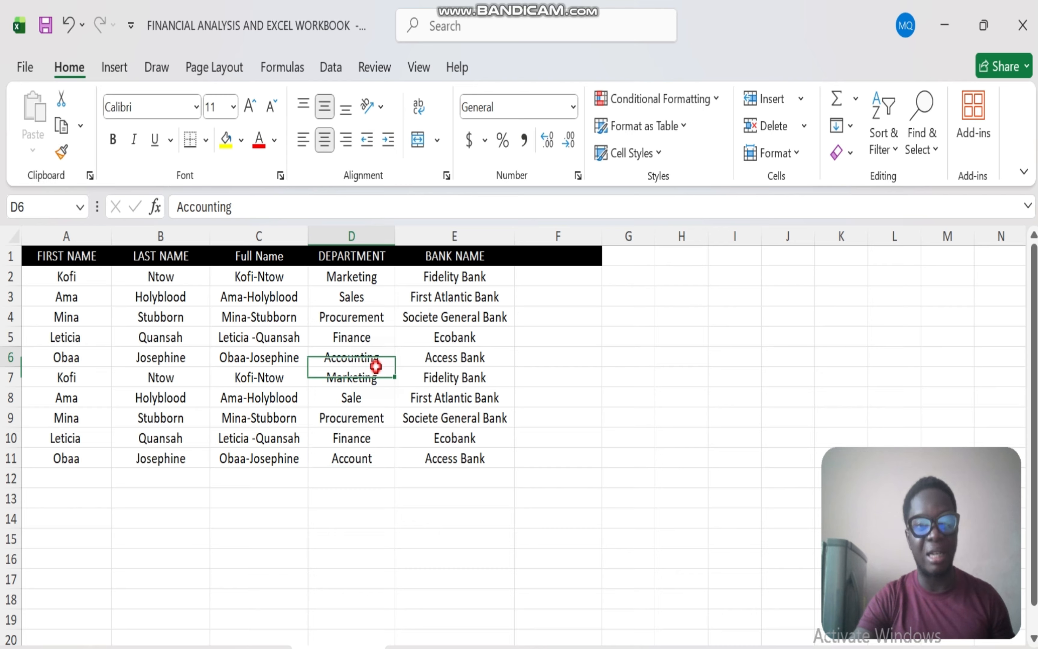
click(373, 462)
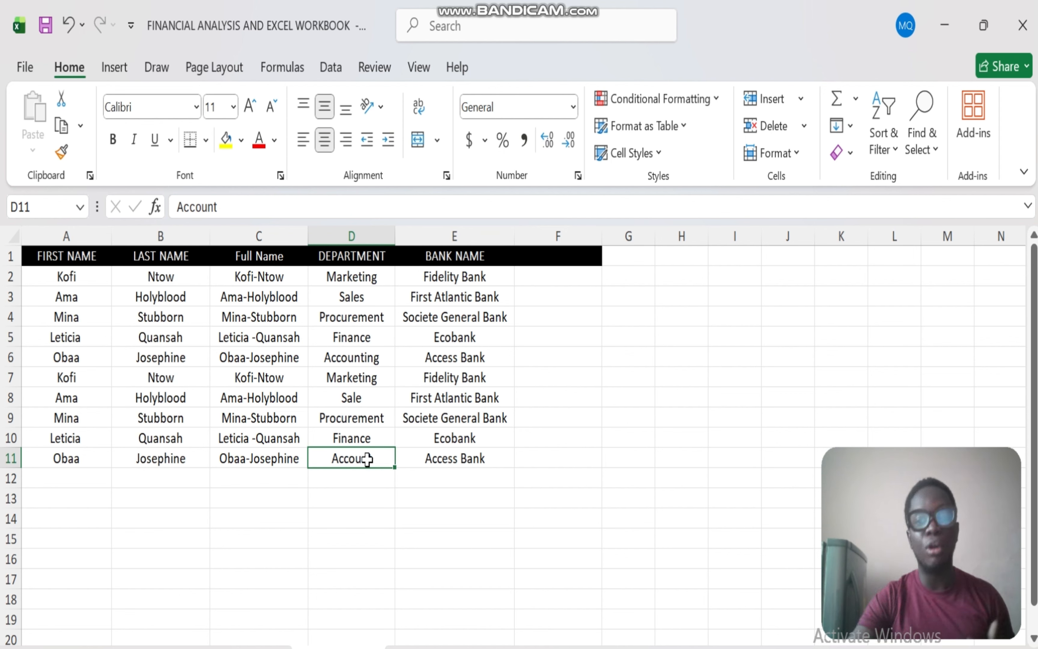
click(365, 299)
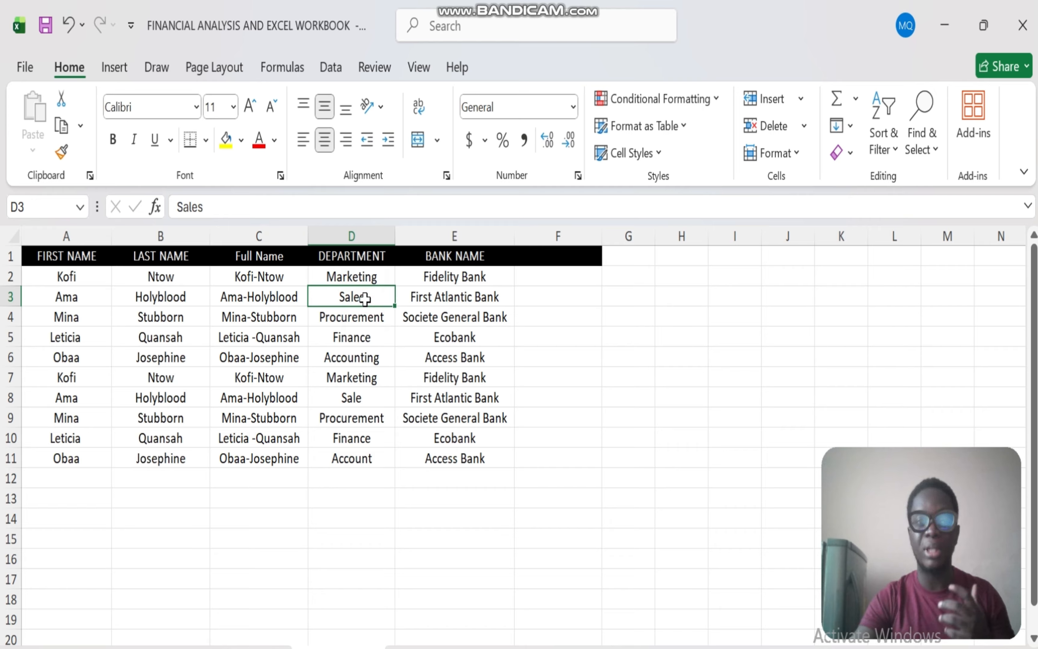
click(366, 403)
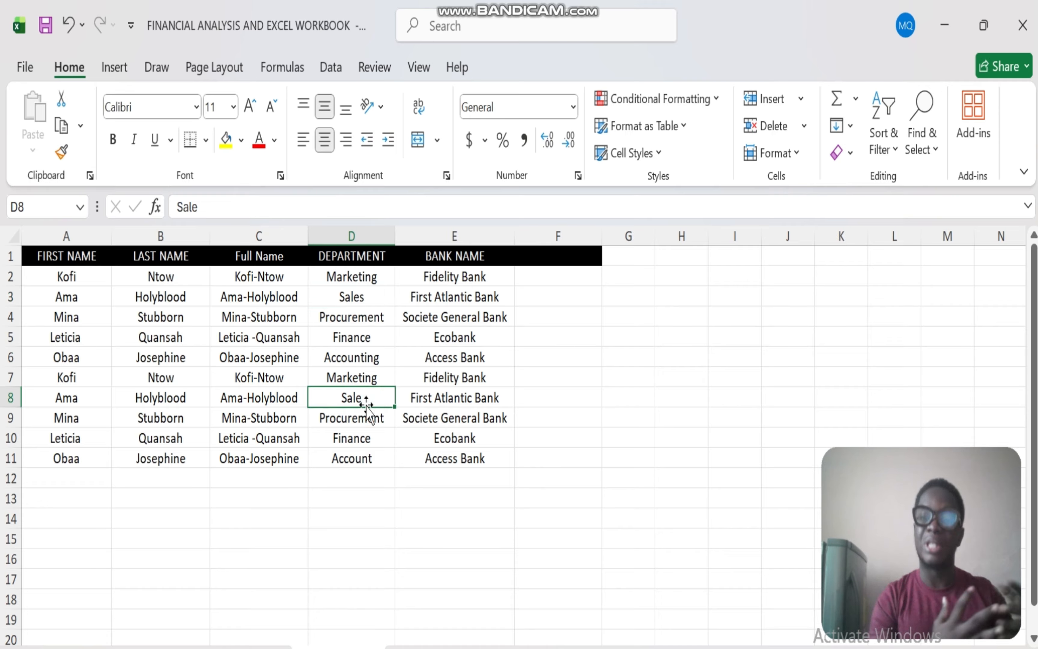
click(372, 461)
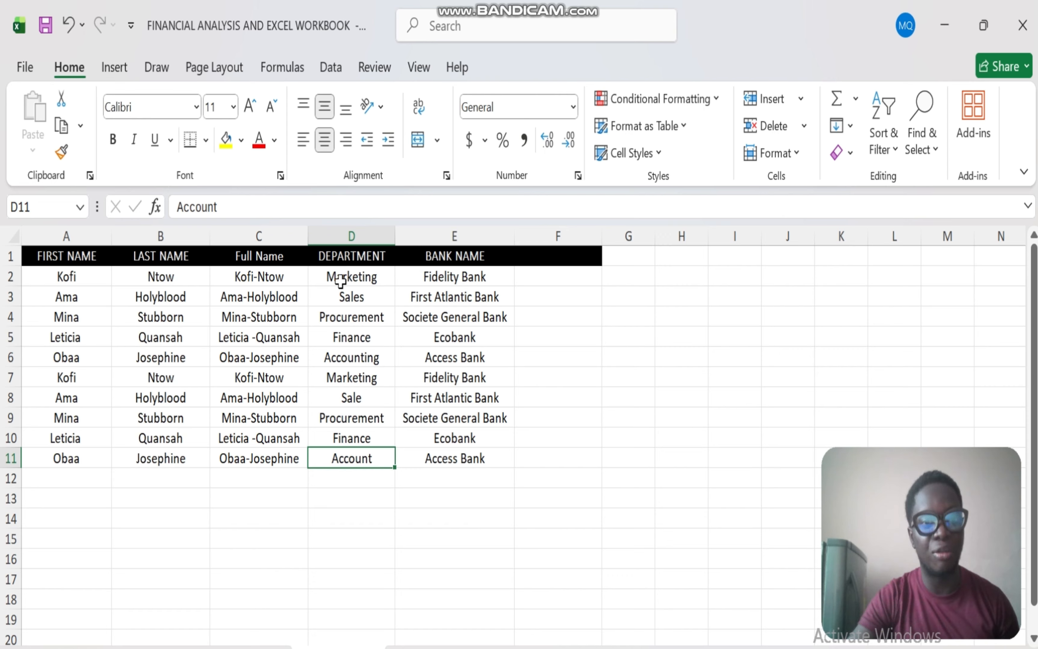
Create a PivotTable from the DEPARTMENT and BANK NAME range D1:E11, placed at cell F2 of the existing CONCATENATE worksheet.
mouse_move(340, 261)
mouse_down()
mouse_move(472, 294)
mouse_move(471, 457)
mouse_up()
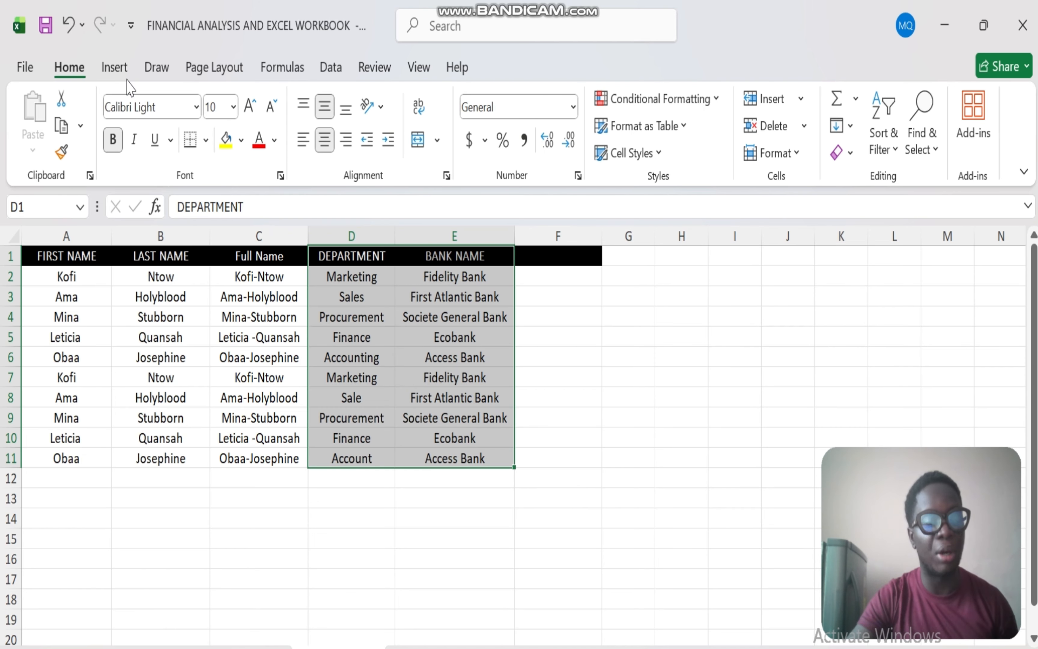
click(115, 69)
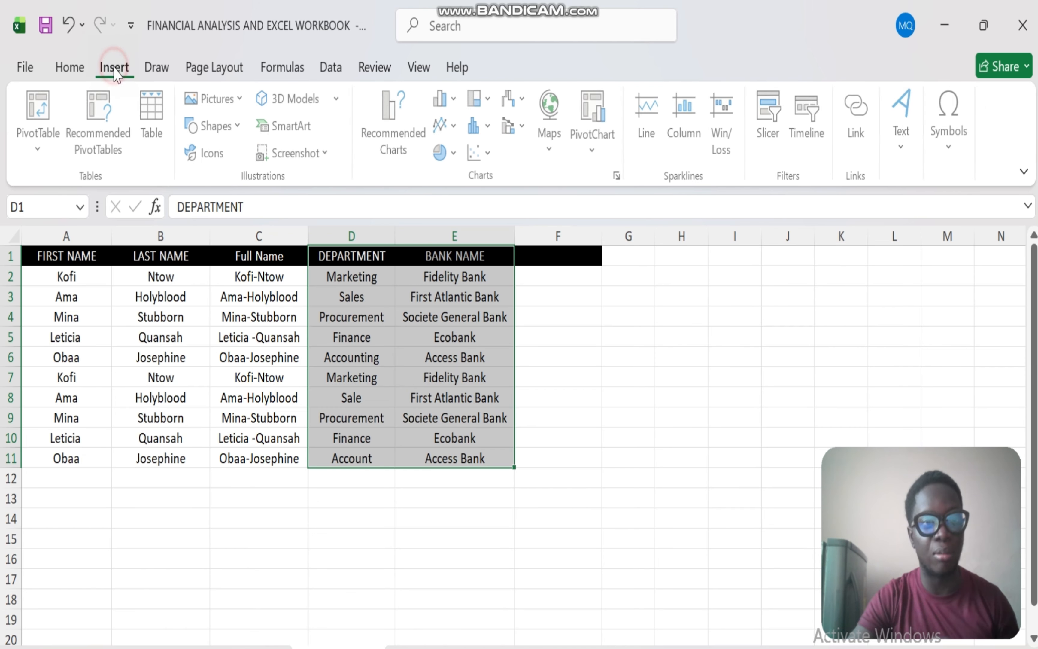
click(37, 148)
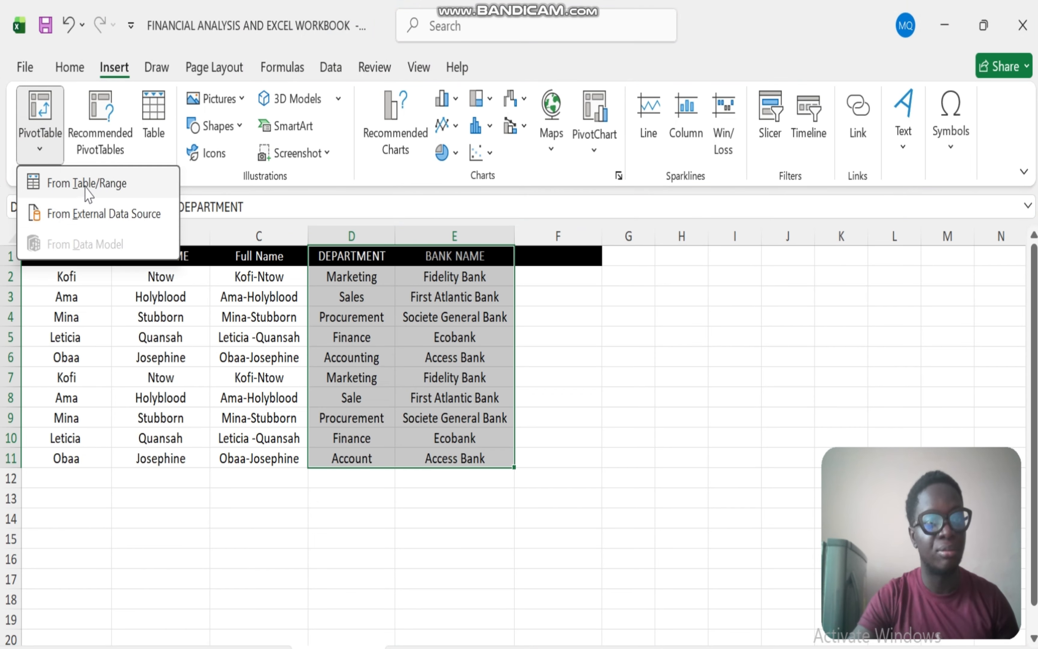
click(84, 184)
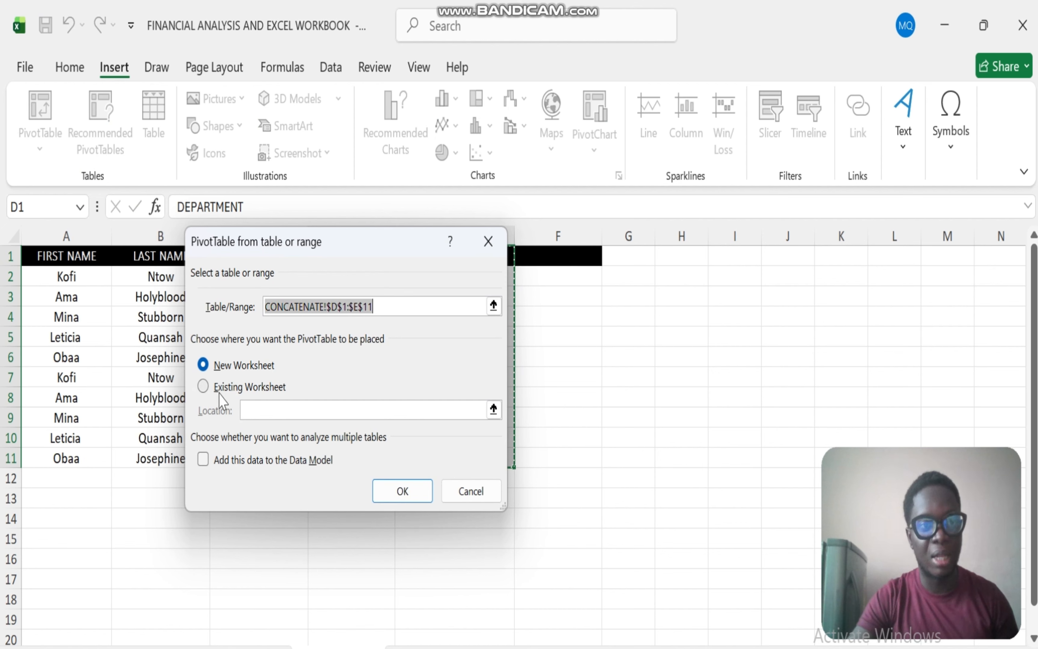
click(202, 386)
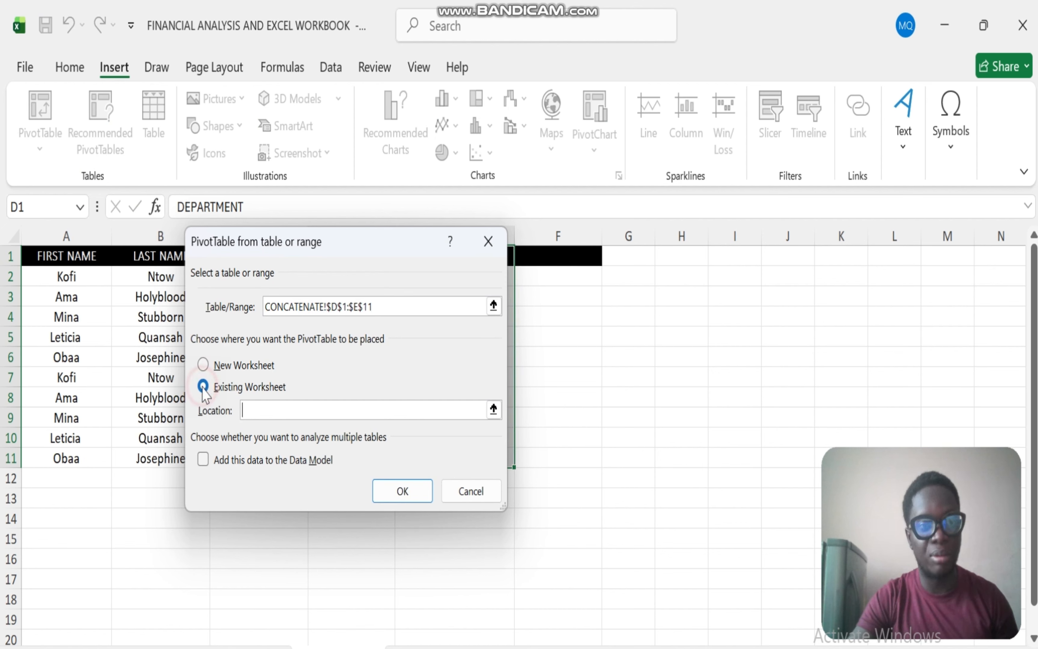
click(494, 411)
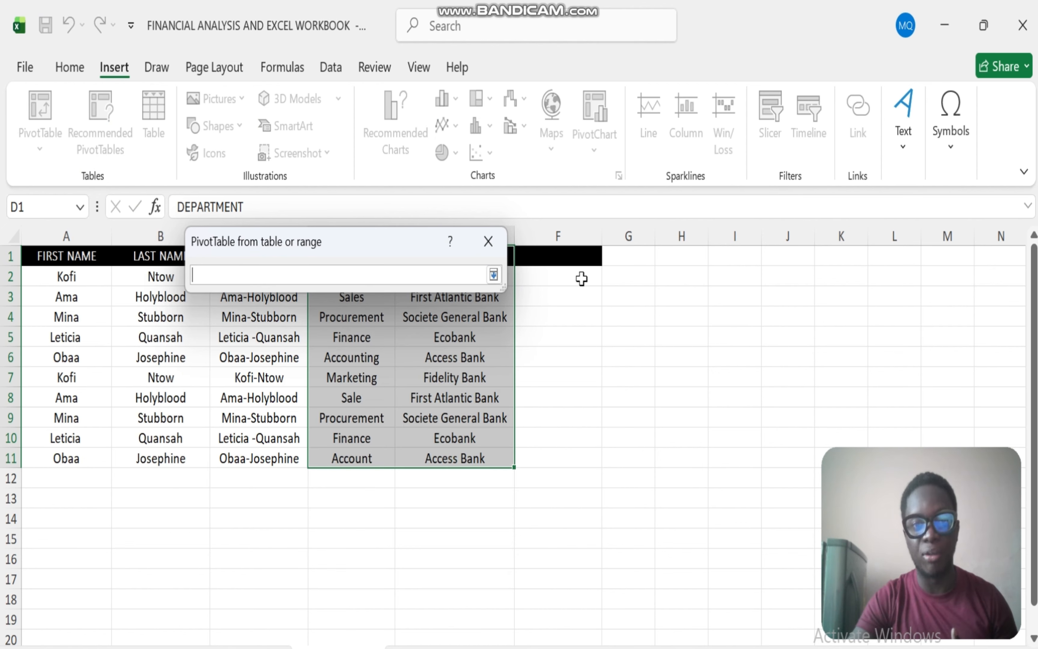
click(580, 277)
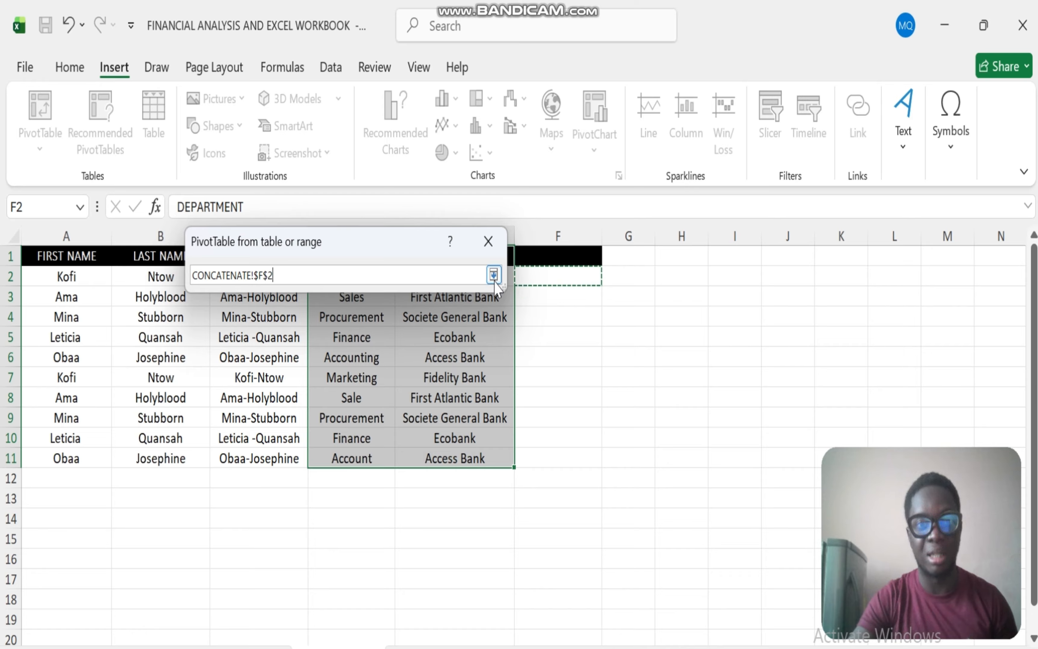
click(493, 273)
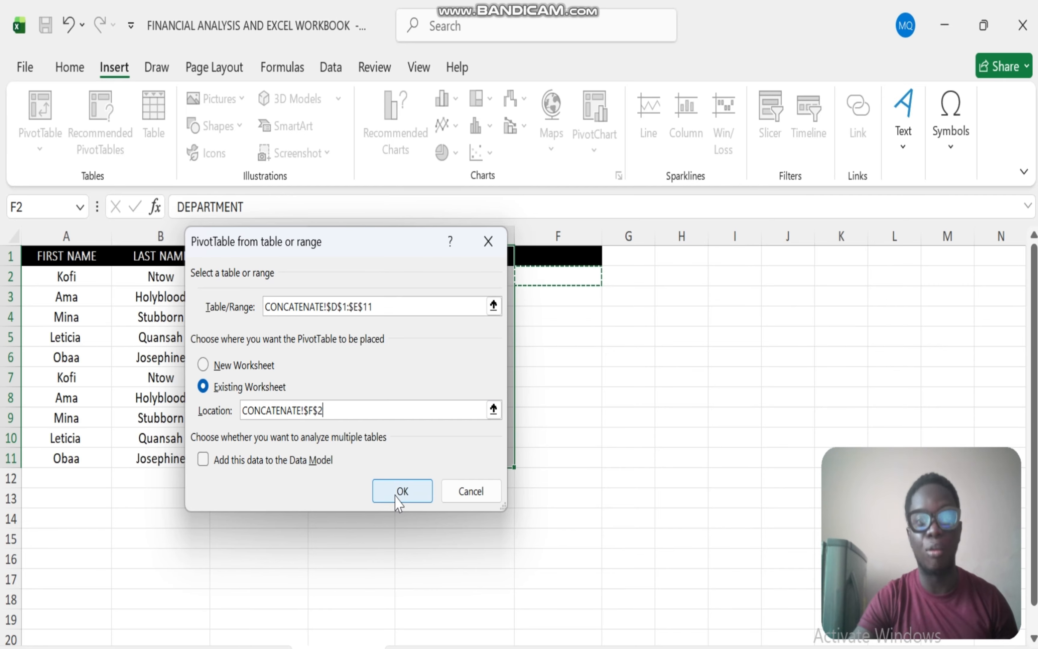
click(396, 493)
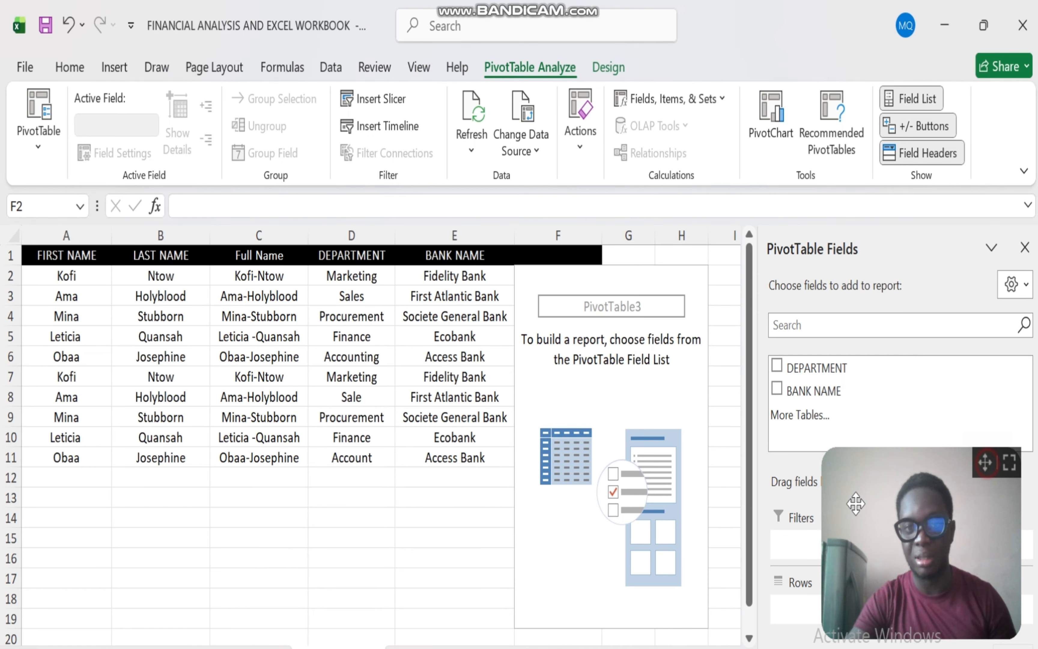
Add DEPARTMENT to the PivotTable's rows and BANK NAME to its values as a count.
drag(853, 505, 164, 570)
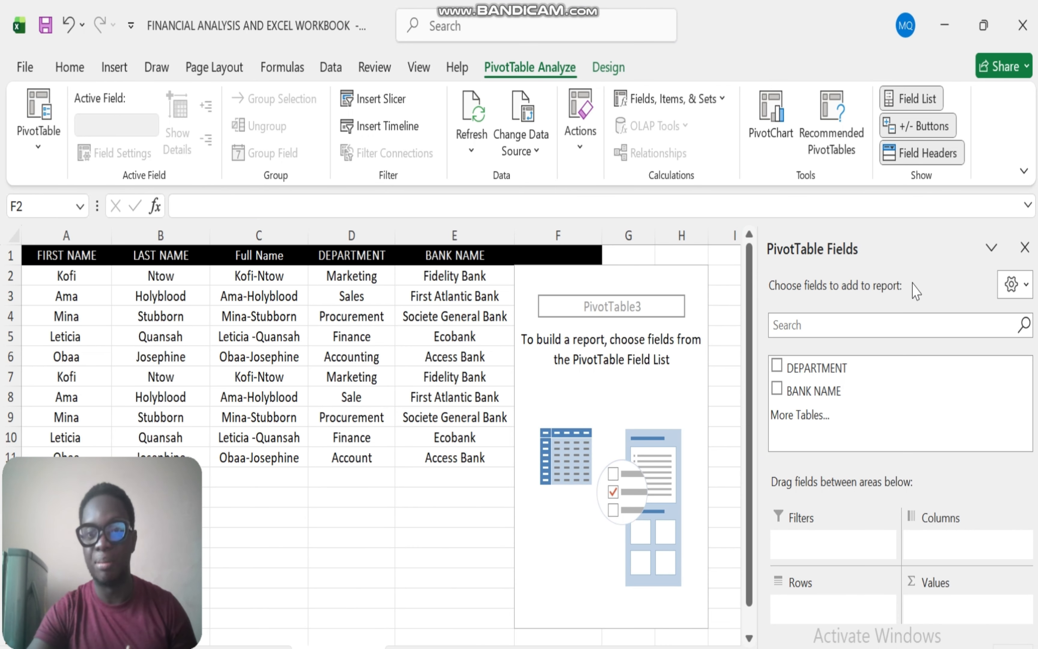
click(777, 369)
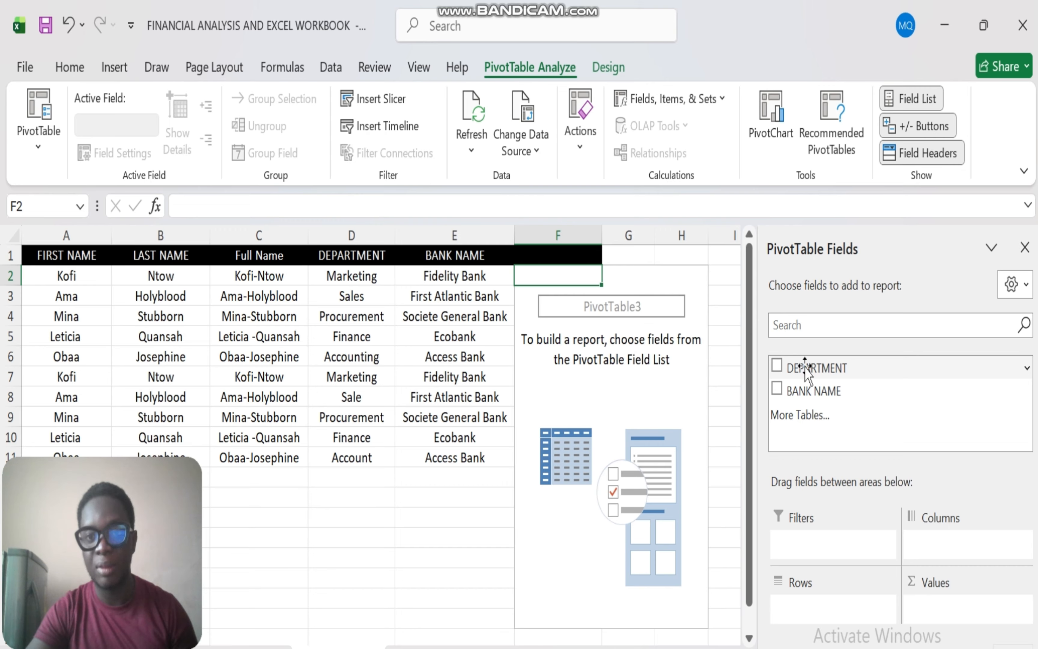
drag(807, 370, 804, 607)
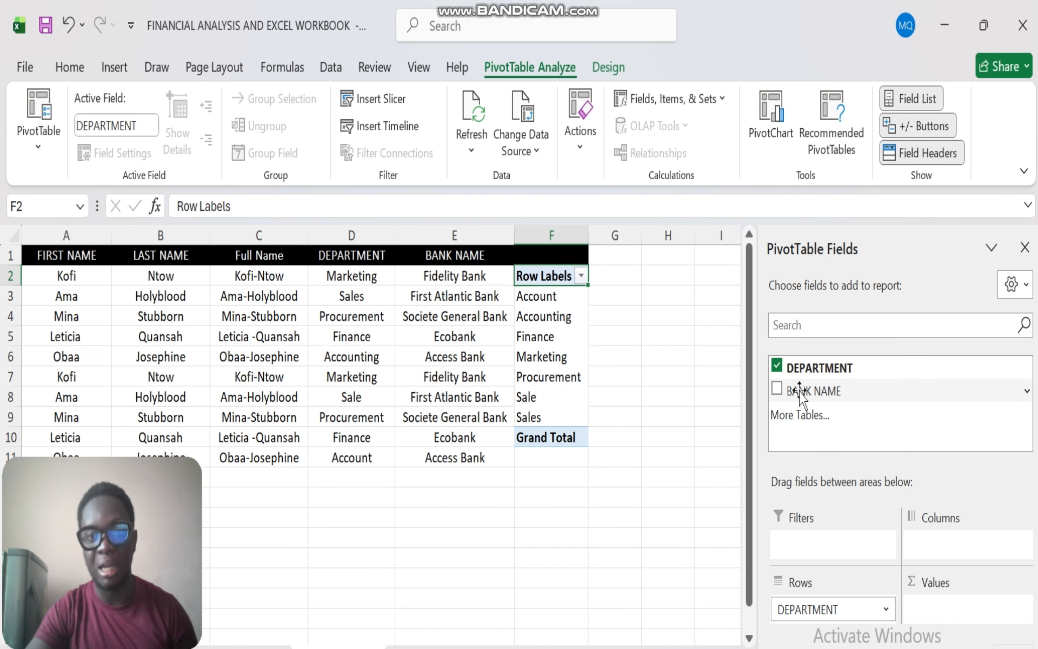
drag(800, 392, 942, 611)
click(944, 545)
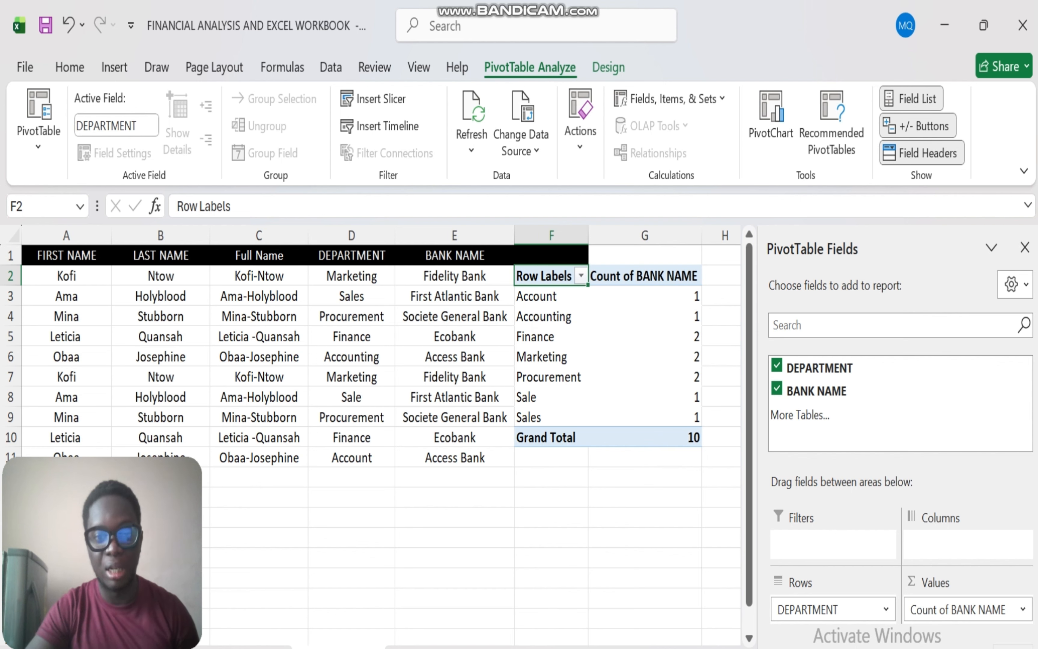
drag(489, 647, 511, 647)
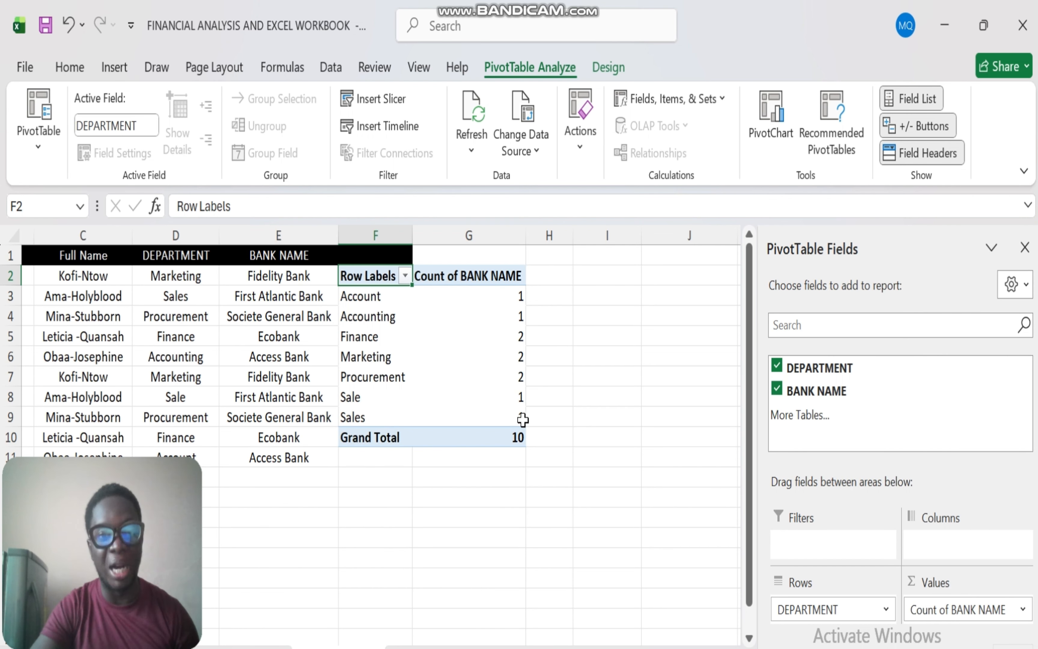
Undo the last PivotTable field change, the placement of BANK NAME in the values area.
mouse_move(522, 419)
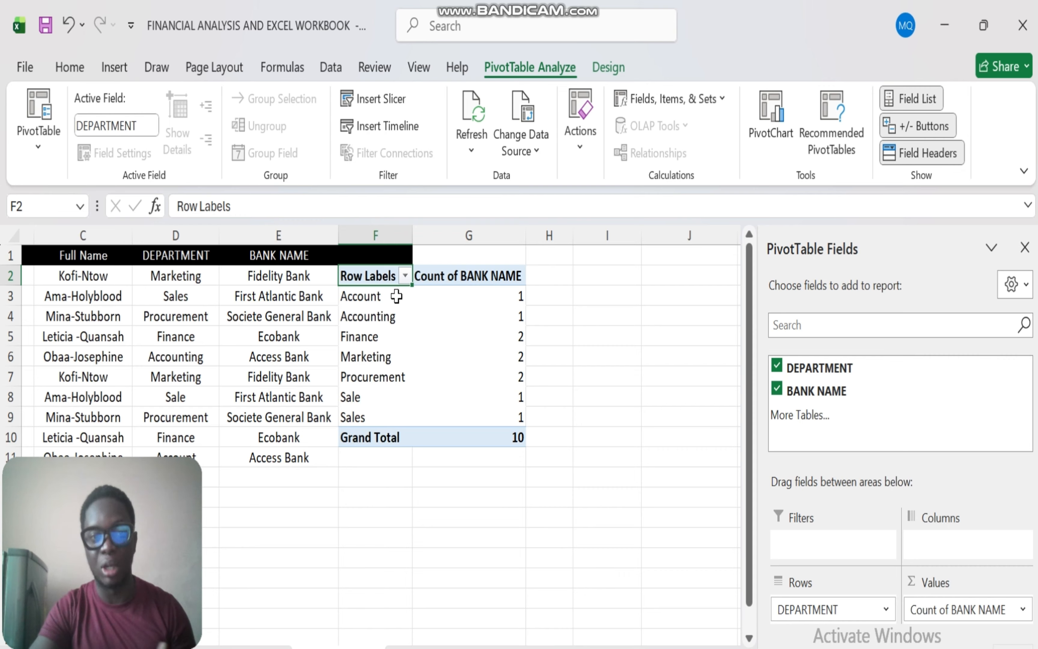
drag(380, 276, 505, 433)
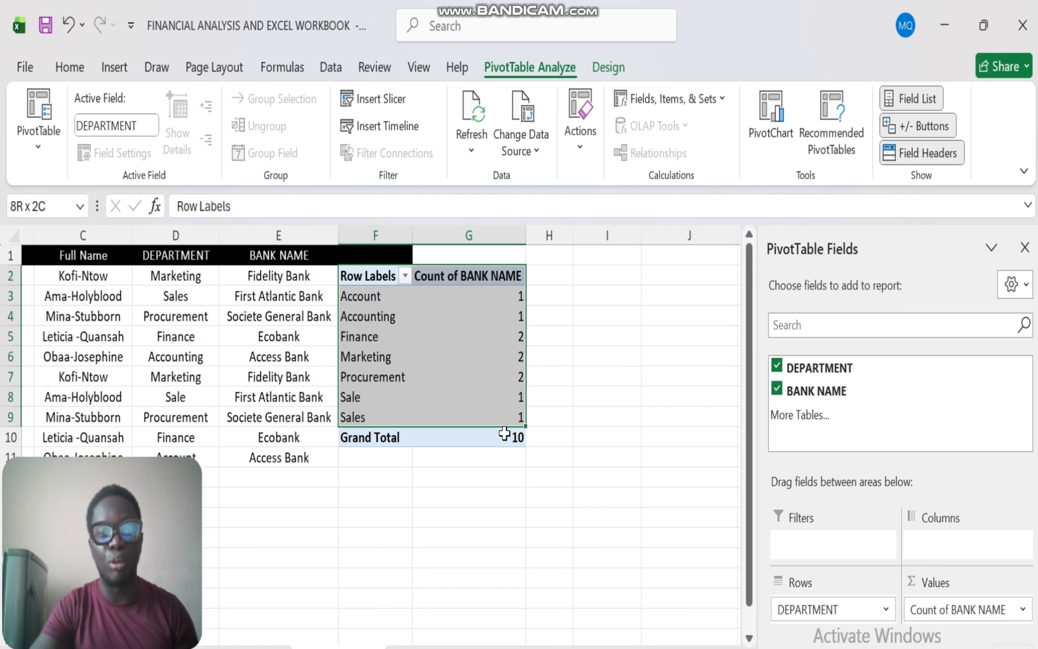
key(ctrl+z)
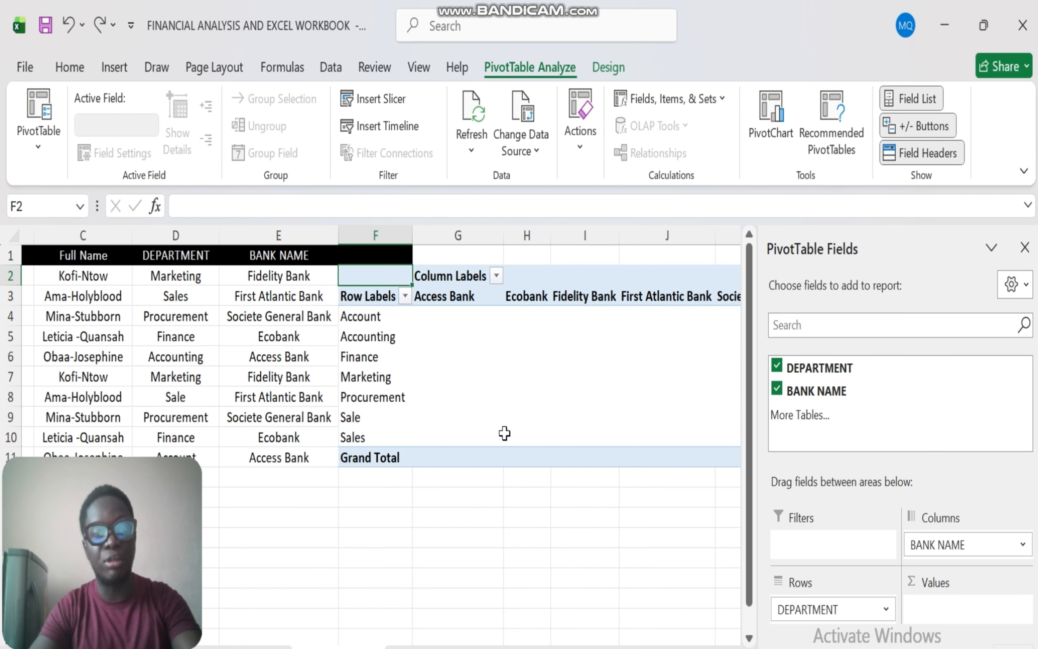
Undo the remaining PivotTable field placements and the creation of the PivotTable at F2.
key(ctrl+y)
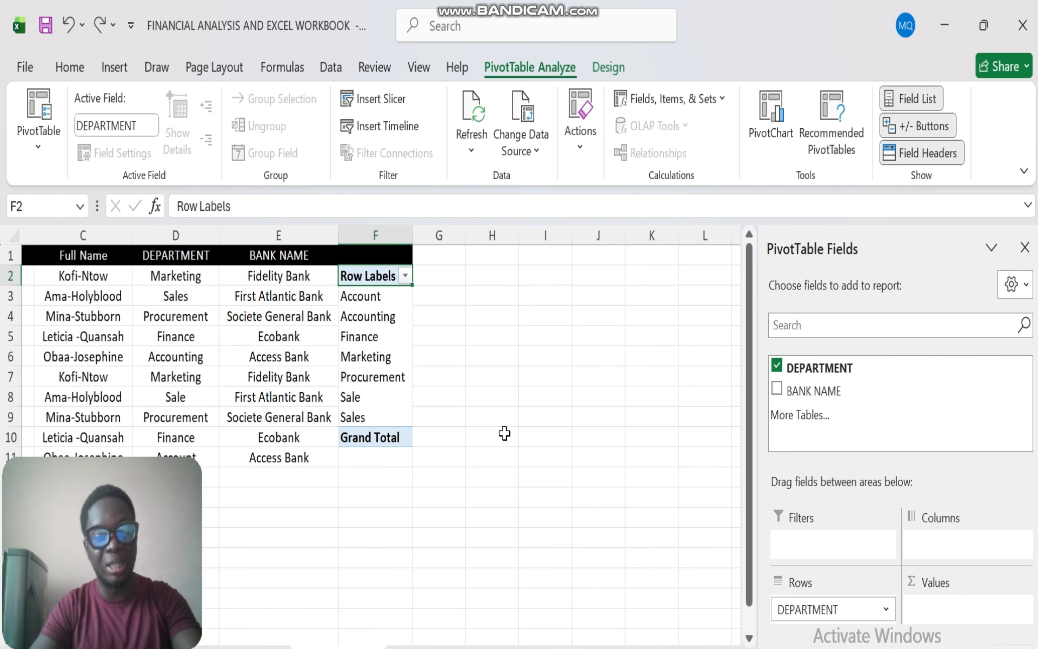
key(ctrl+z)
key(ctrl+z)
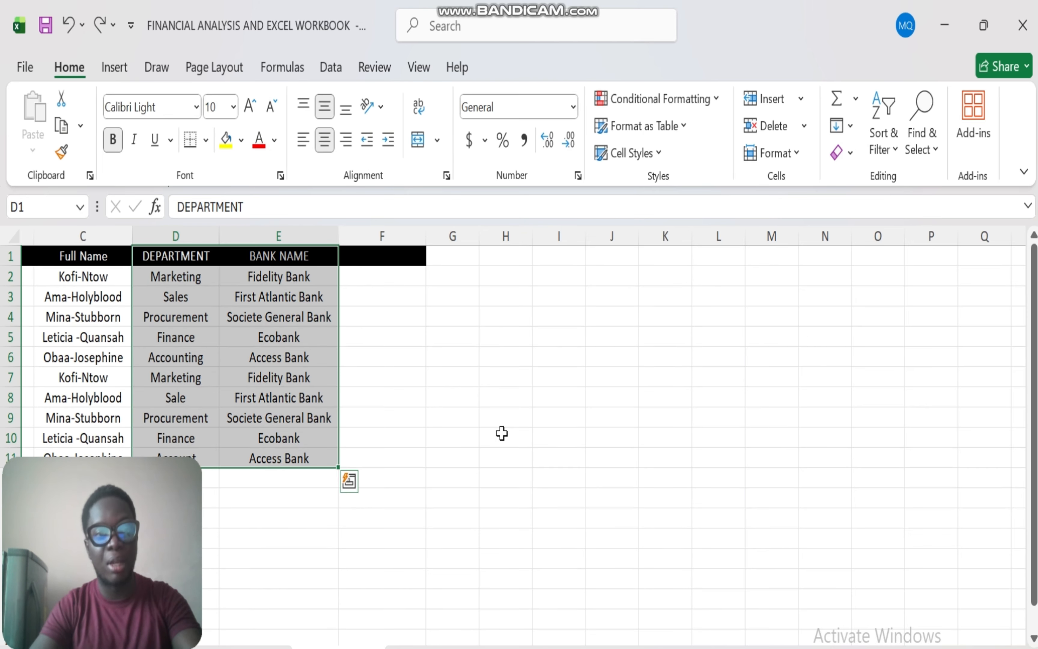
drag(164, 472, 1002, 472)
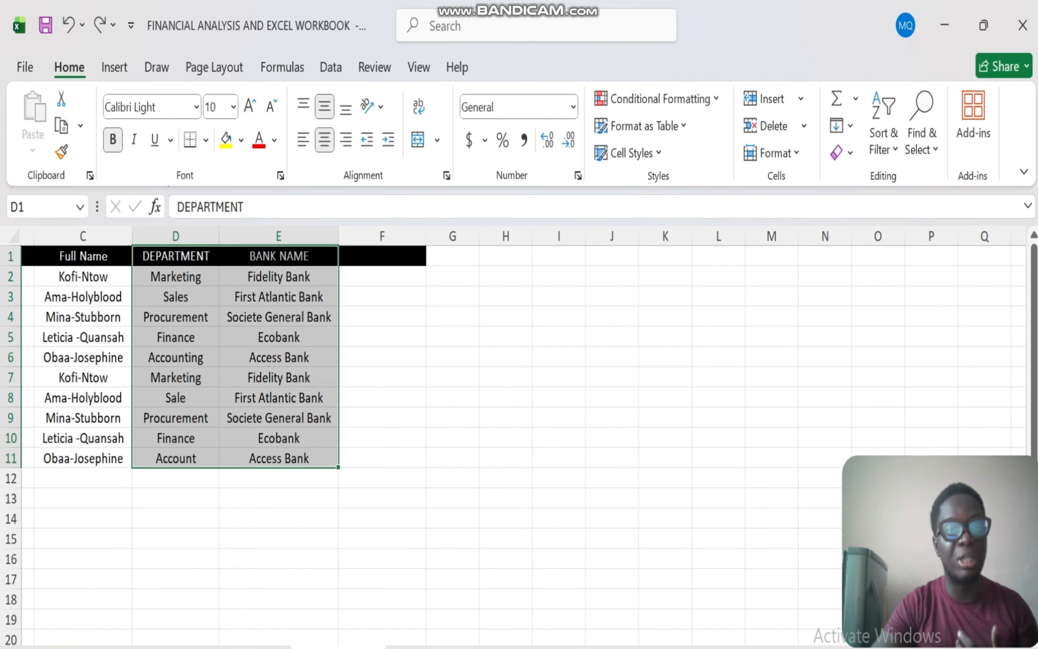
drag(716, 647, 703, 647)
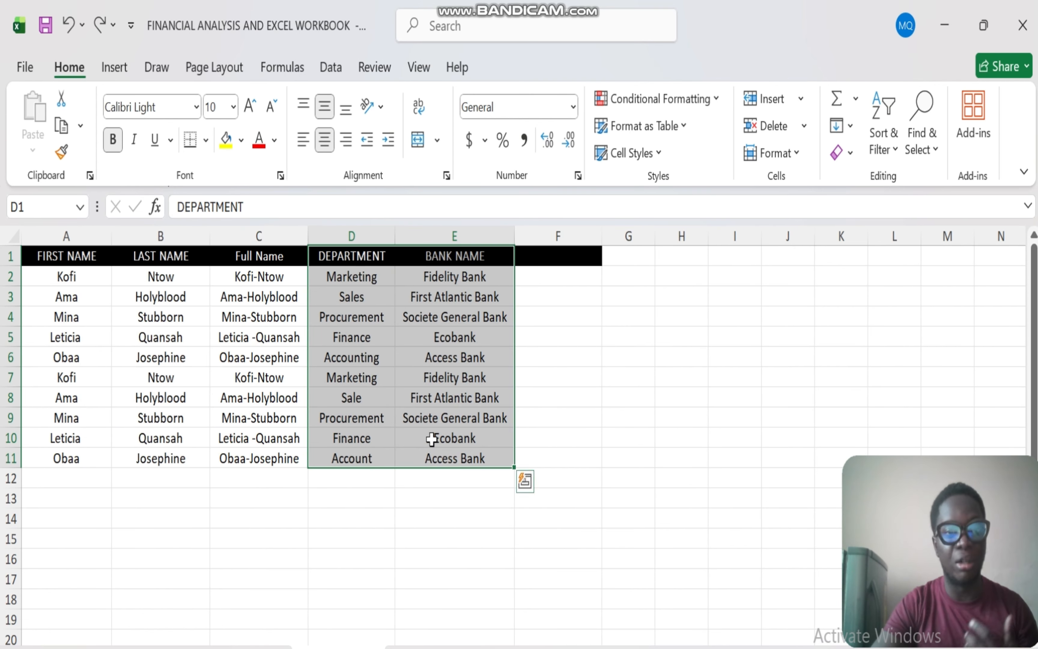
Open Find and Replace for the DEPARTMENT entries in D2:D11 and move the dialog clear of that column.
click(351, 295)
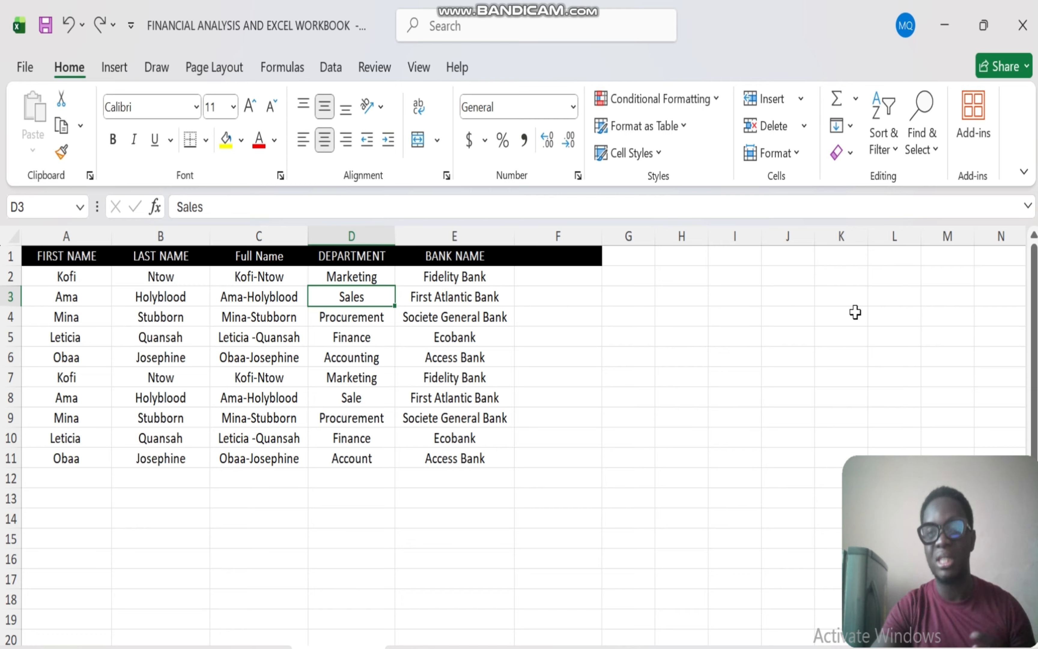
click(937, 153)
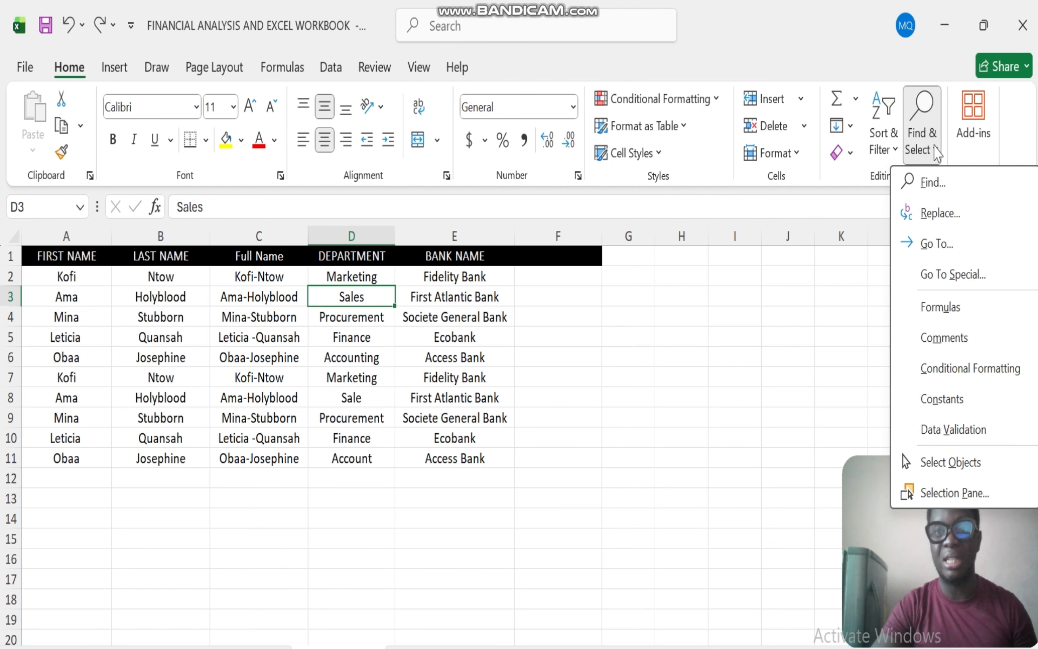
click(944, 211)
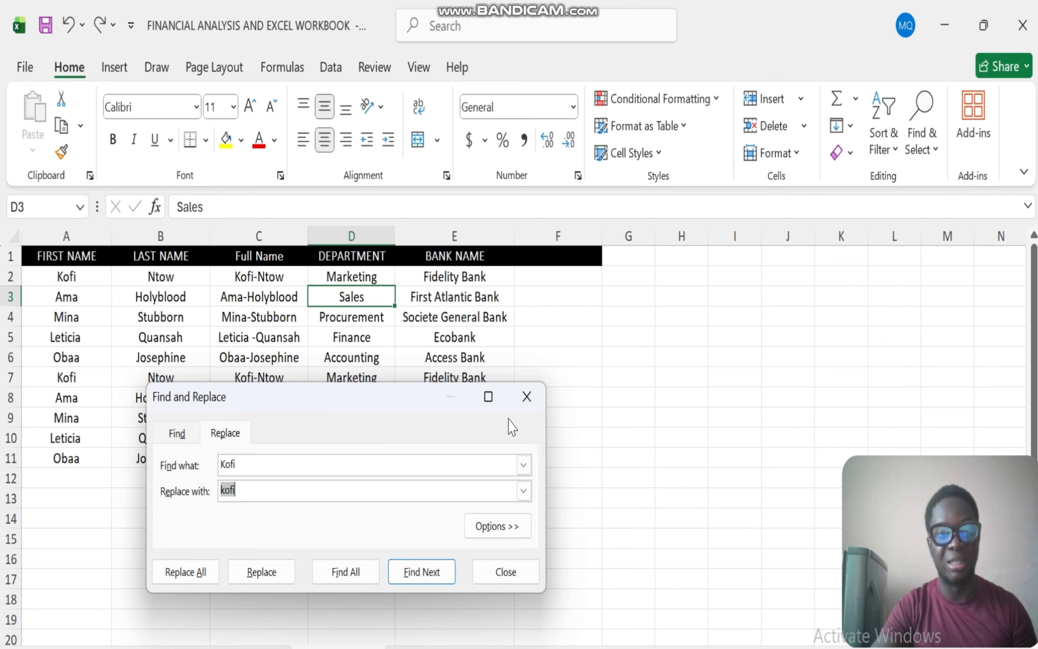
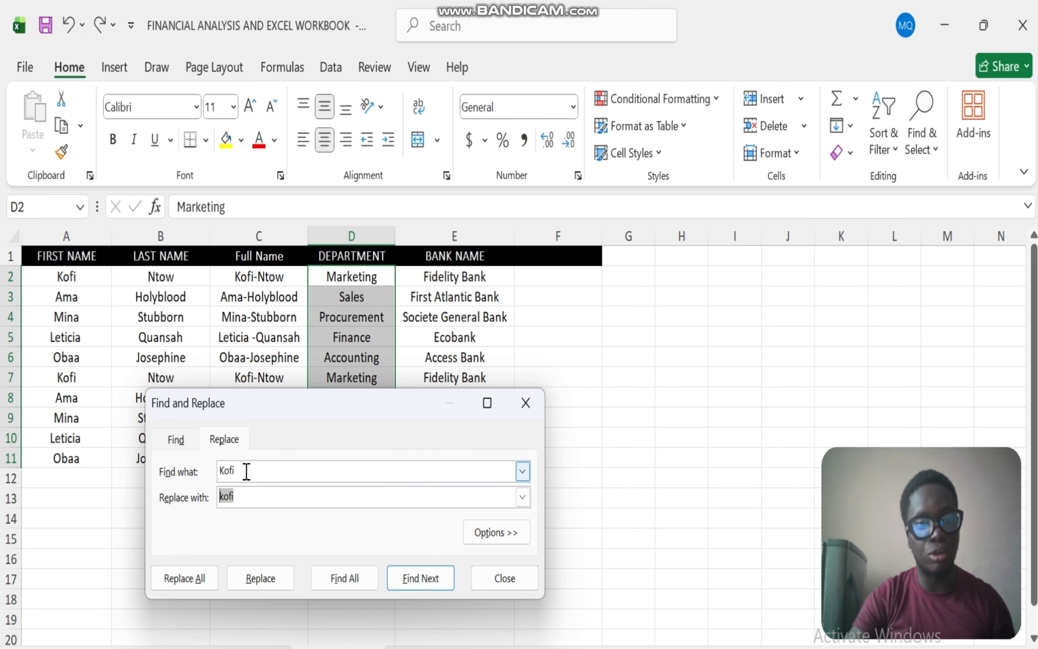
click(341, 408)
drag(341, 408, 566, 461)
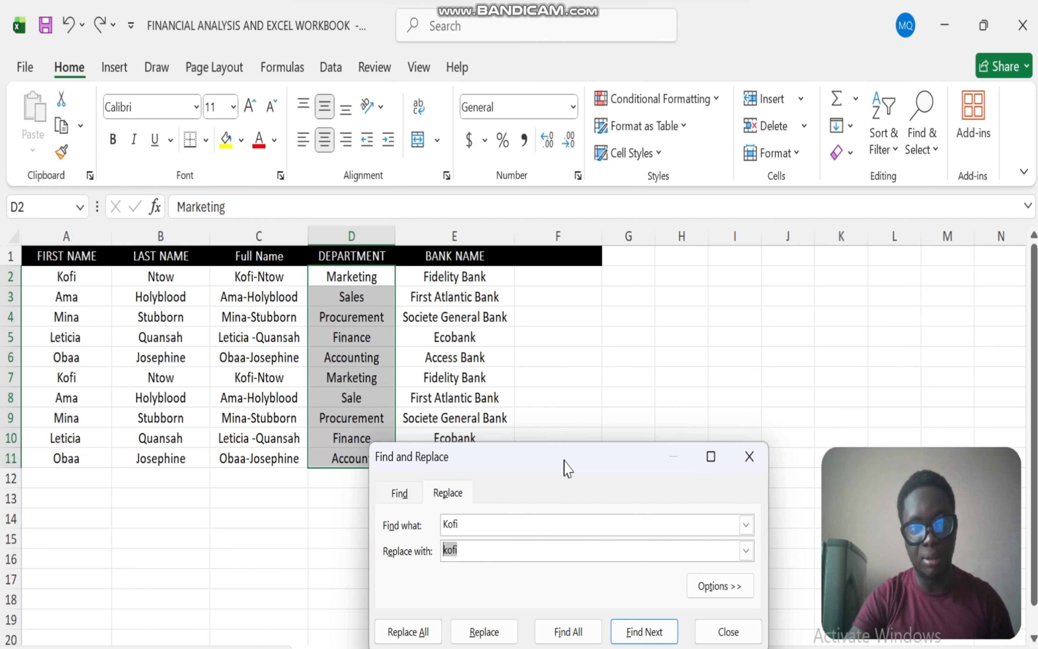
Replace all occurrences of Sales with Sale in the DEPARTMENT entries D2:D11.
key(shift+Tab)
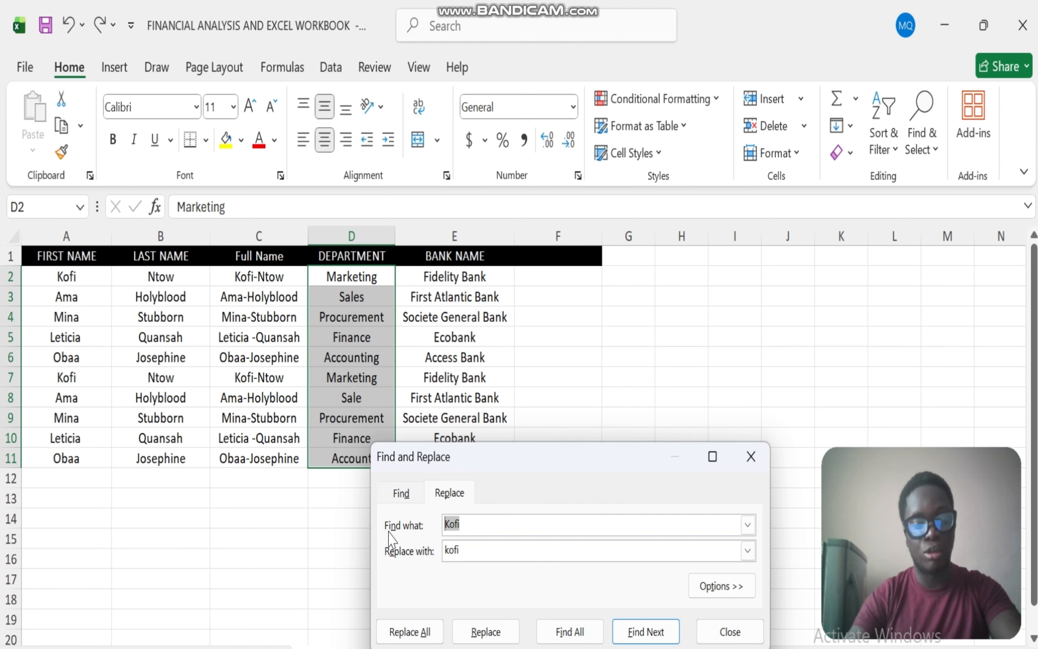
text(Sales)
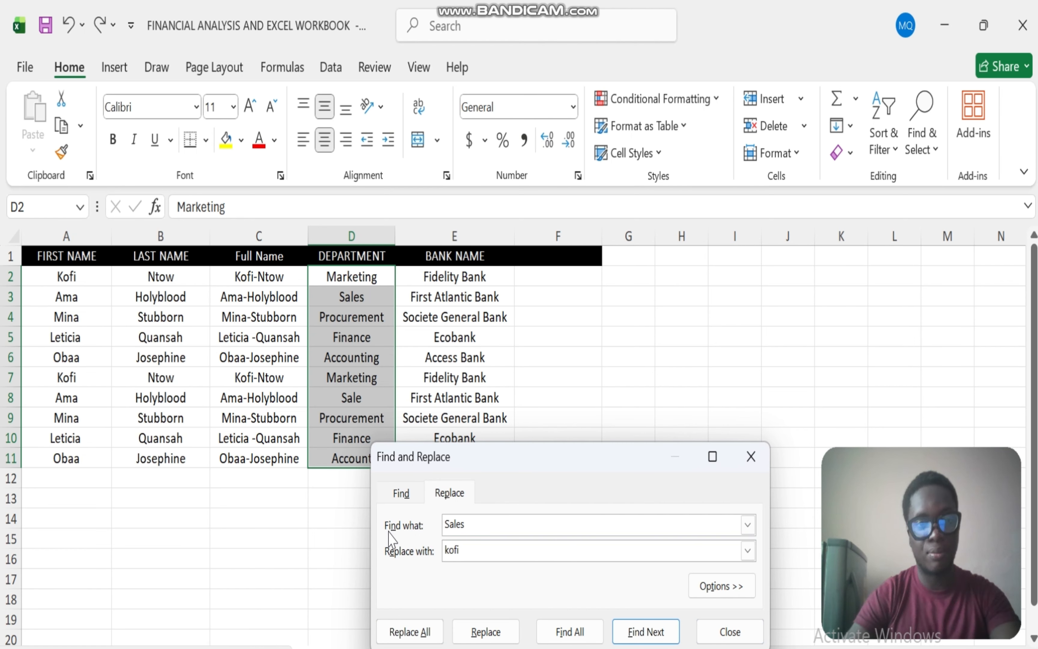
click(468, 550)
drag(468, 551, 431, 552)
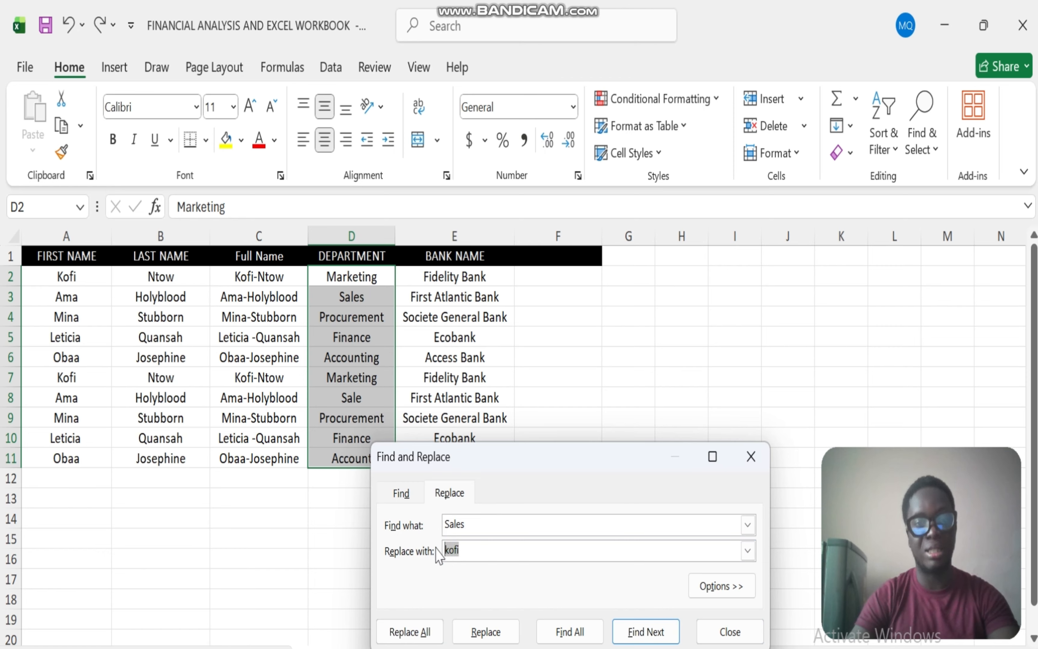
text(Sale)
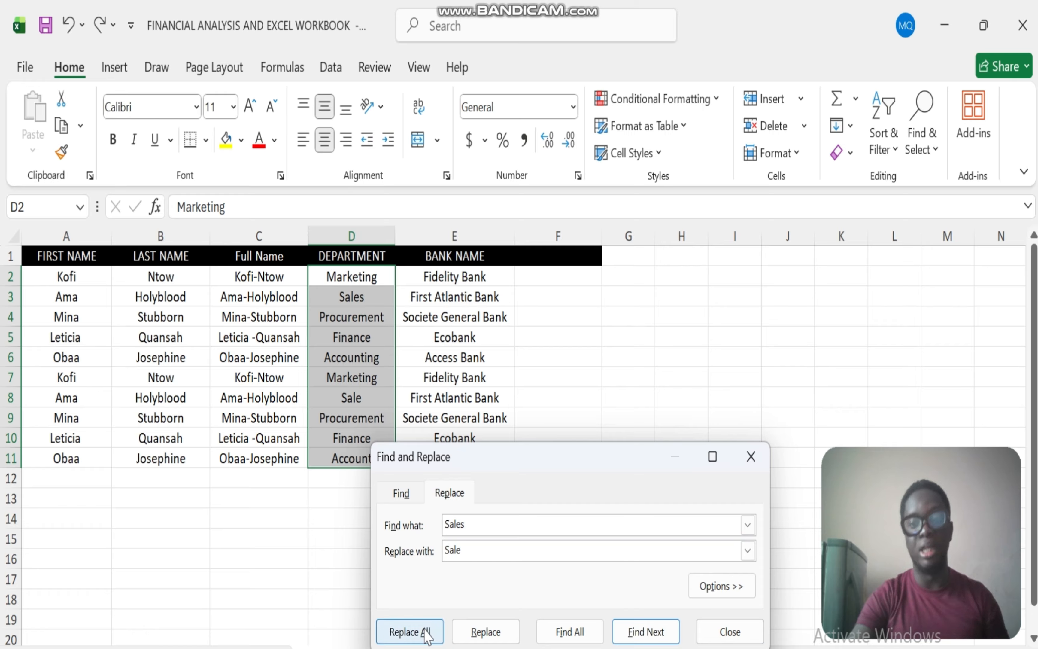
click(481, 635)
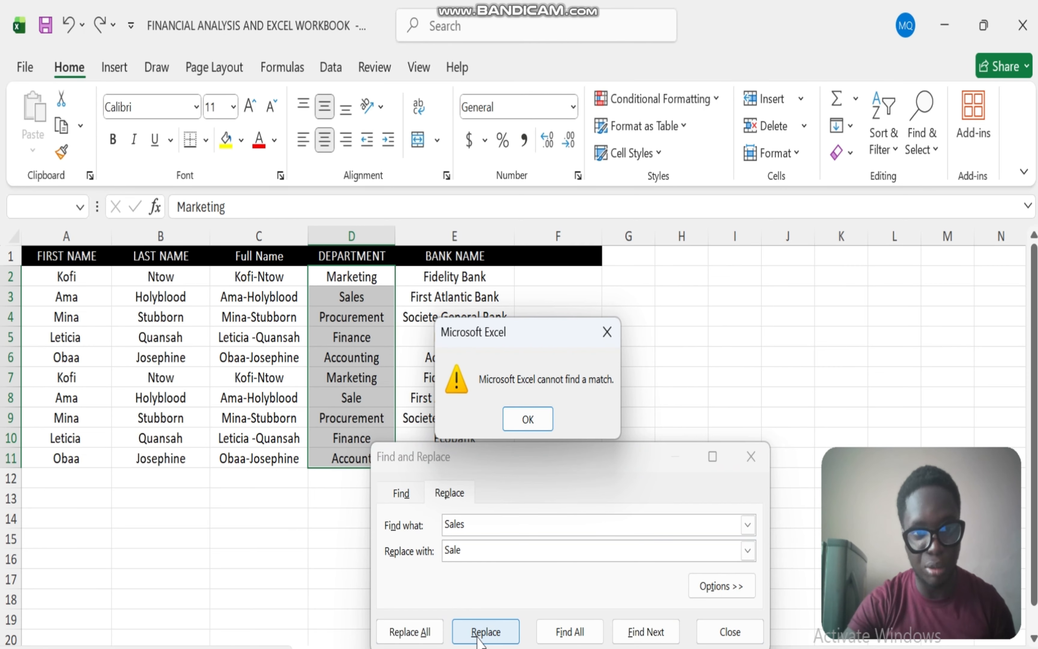
click(529, 421)
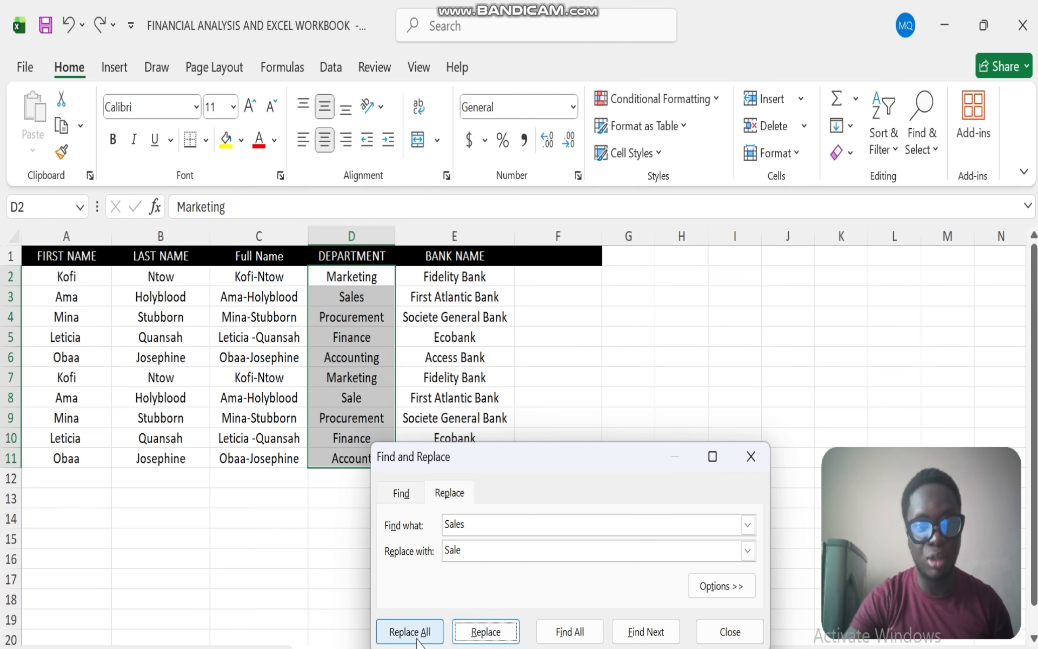
click(403, 634)
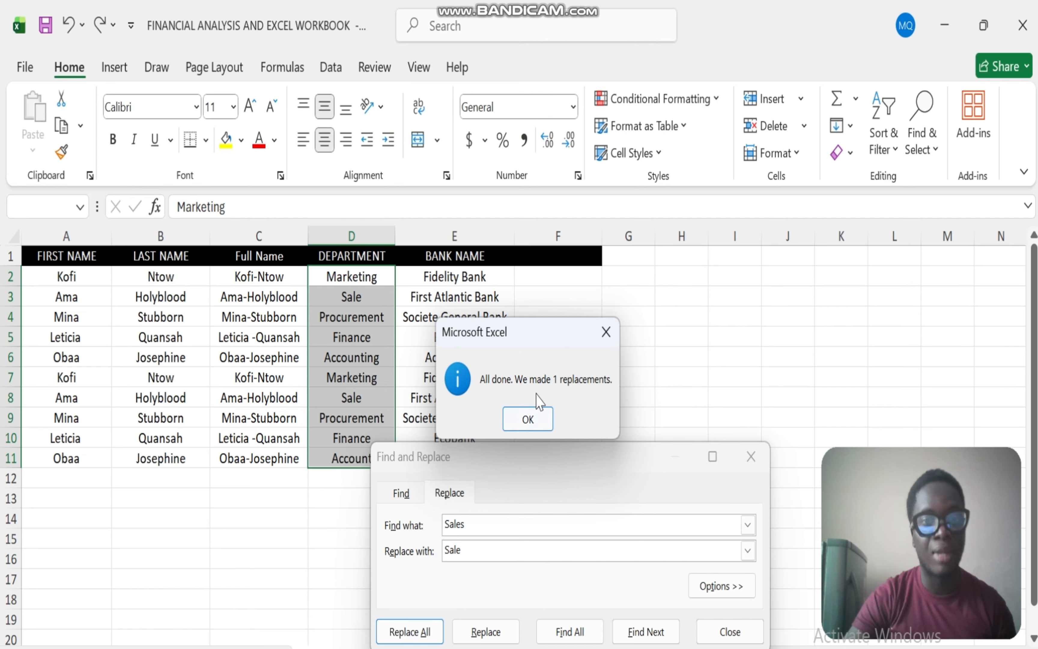
click(530, 421)
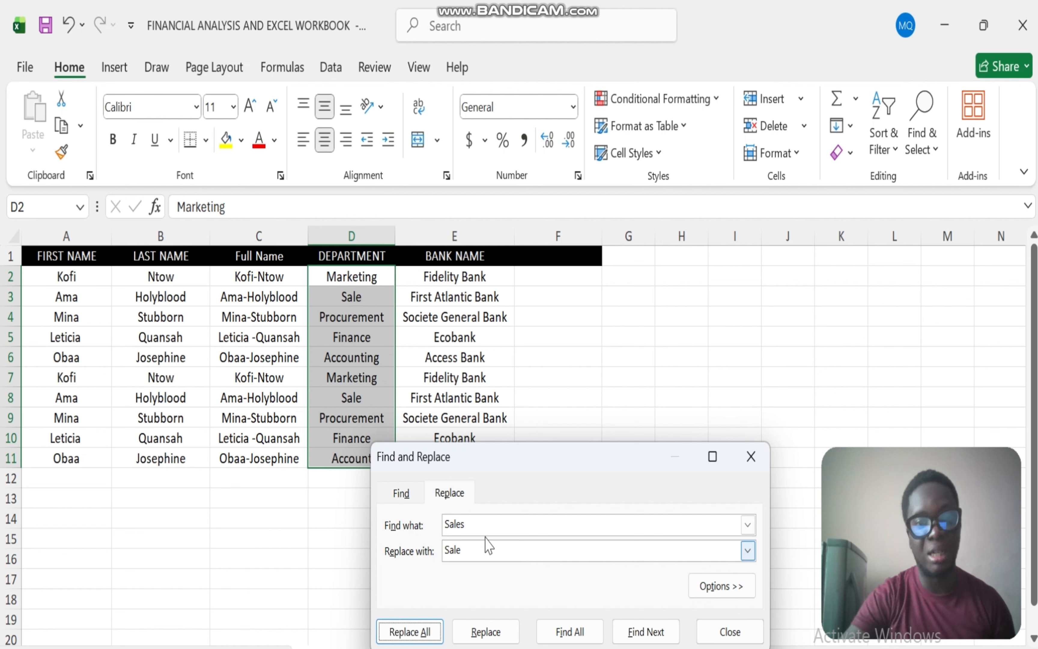
Replace all occurrences of Sale with Sales in the DEPARTMENT entries D2:D11.
click(469, 525)
key(BackSpace)
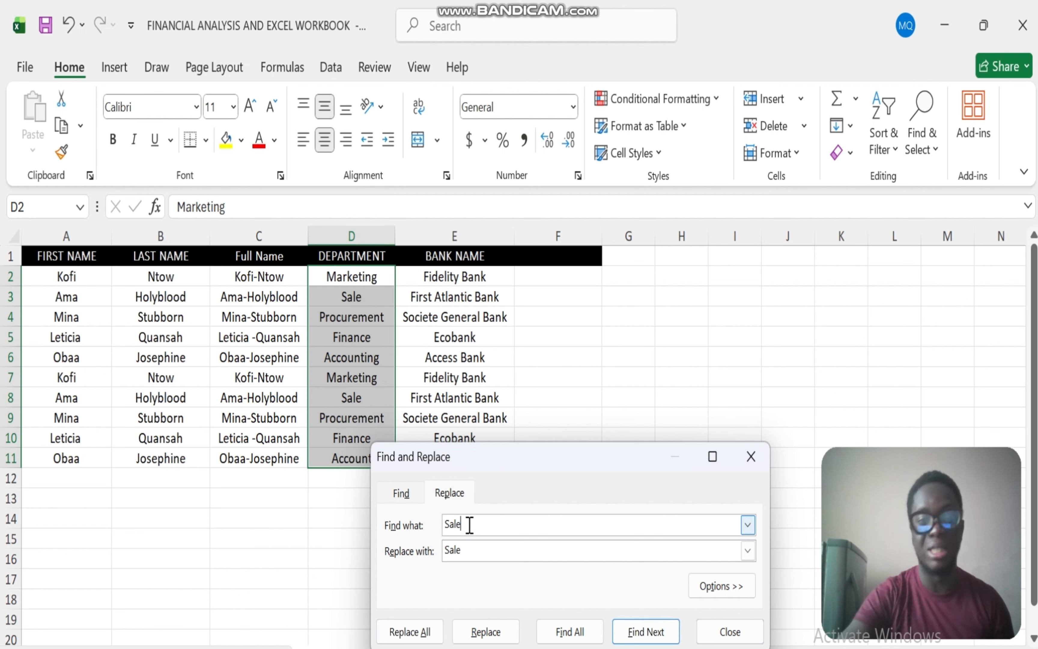
click(463, 550)
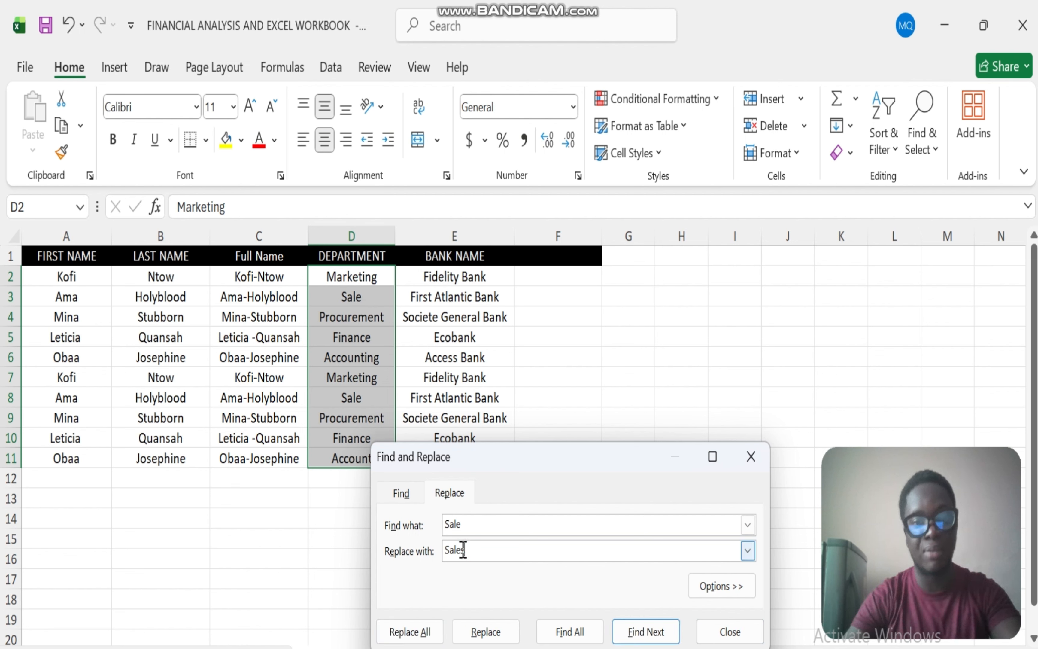
text(s)
click(410, 631)
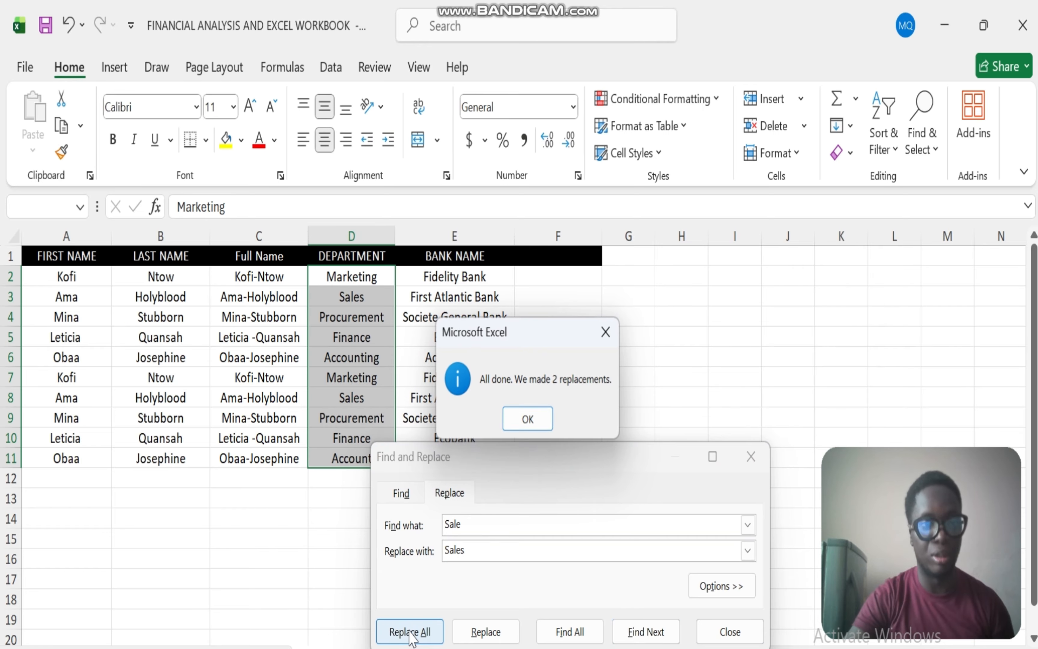
click(528, 420)
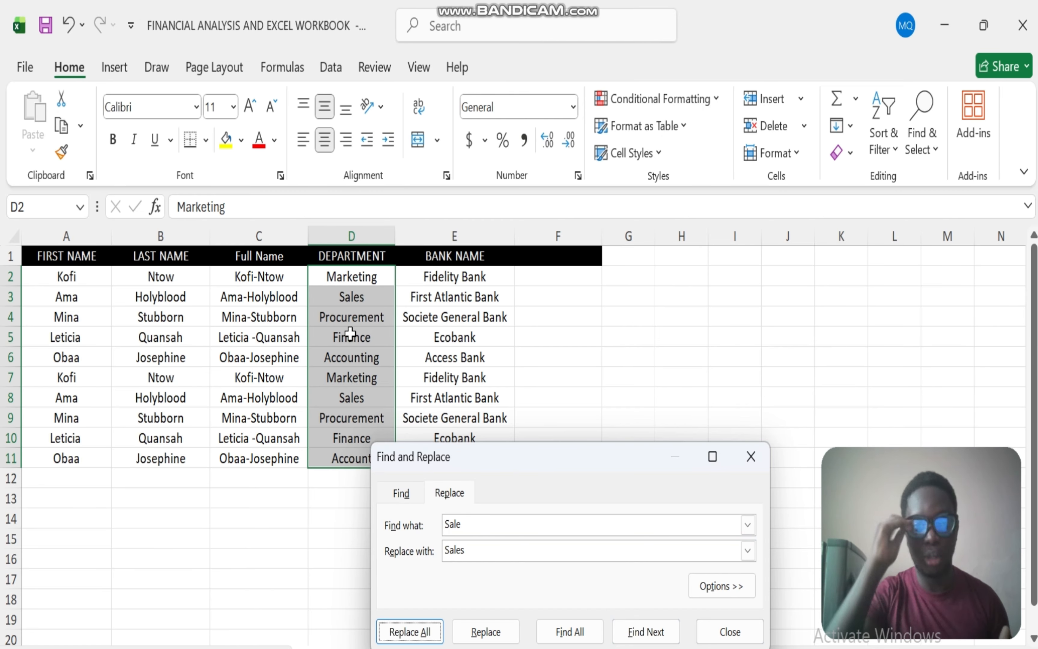
Replace all occurrences of Accounting with Account in the DEPARTMENT entries D2:D11 and close Find and Replace.
click(509, 452)
drag(509, 452, 553, 385)
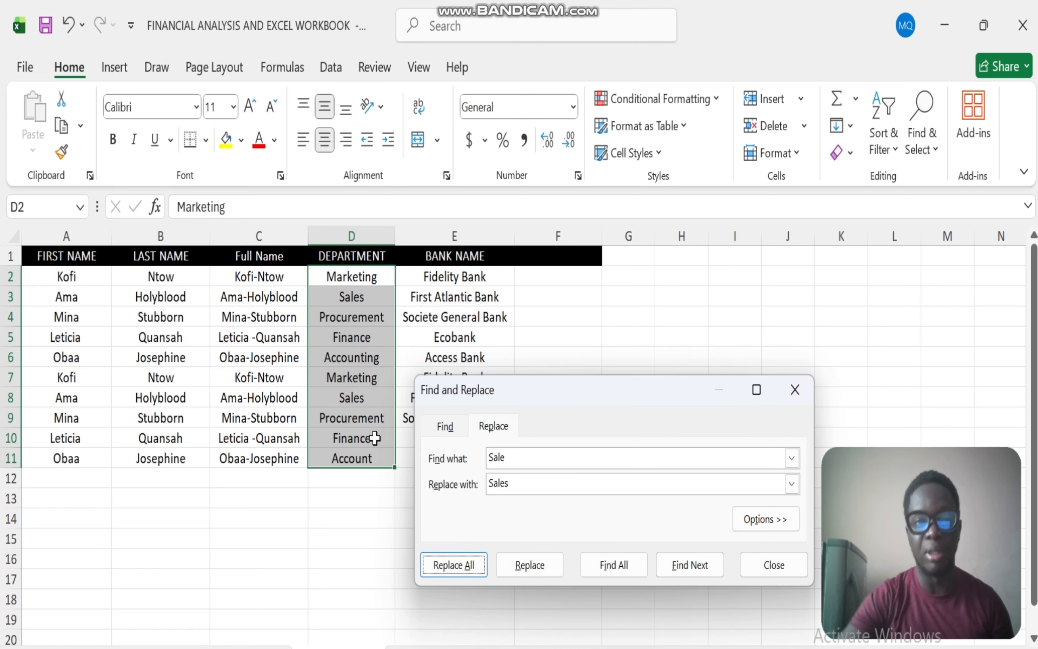
drag(514, 456, 476, 460)
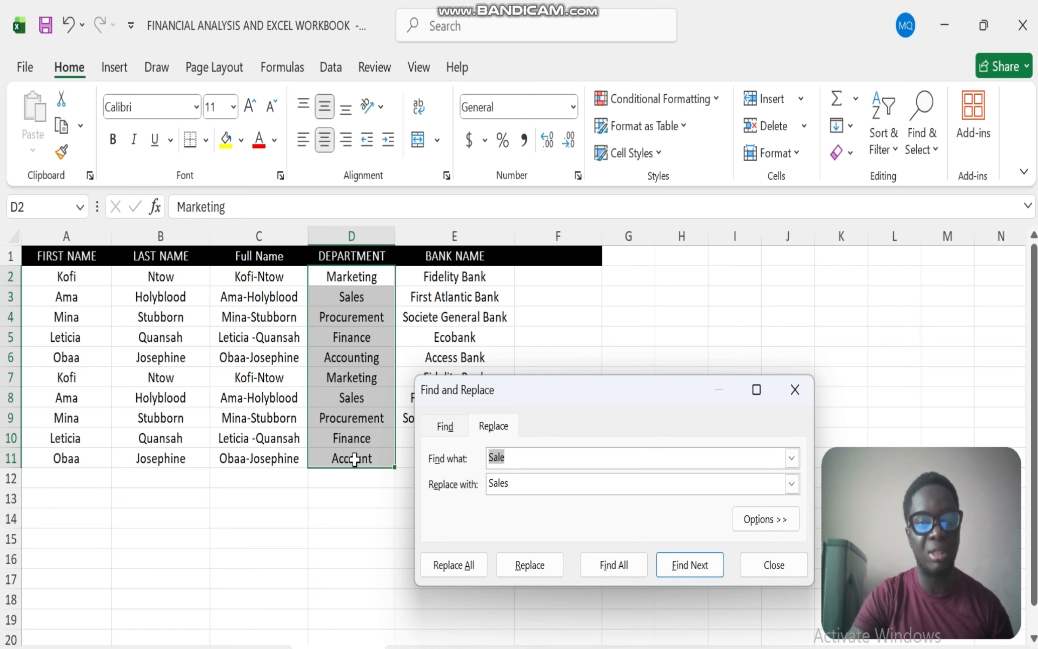
text(A)
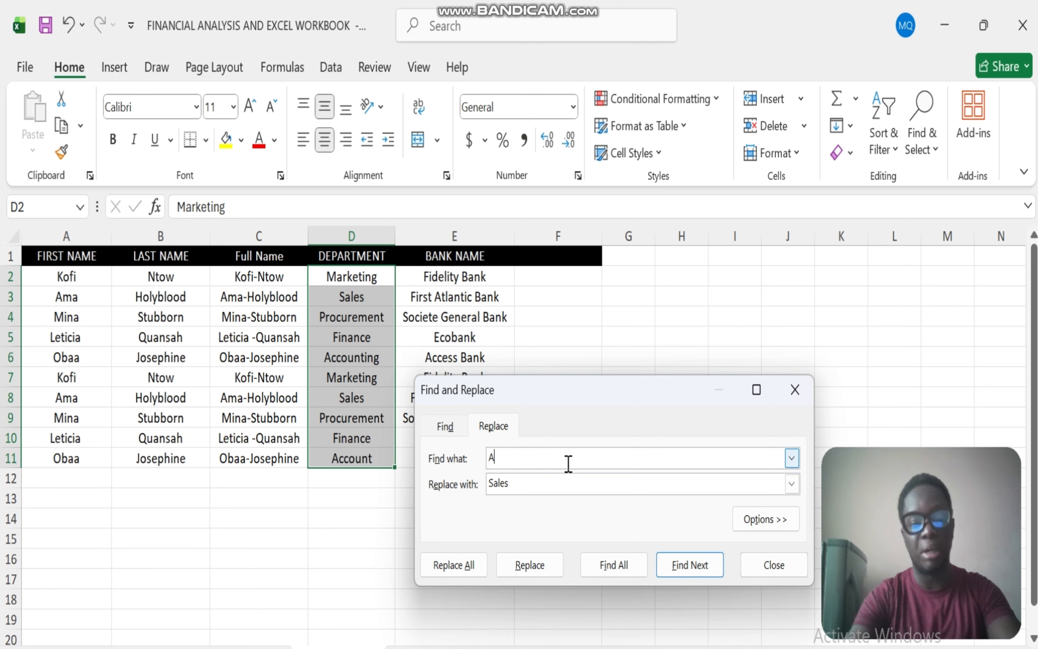
text(ccountin)
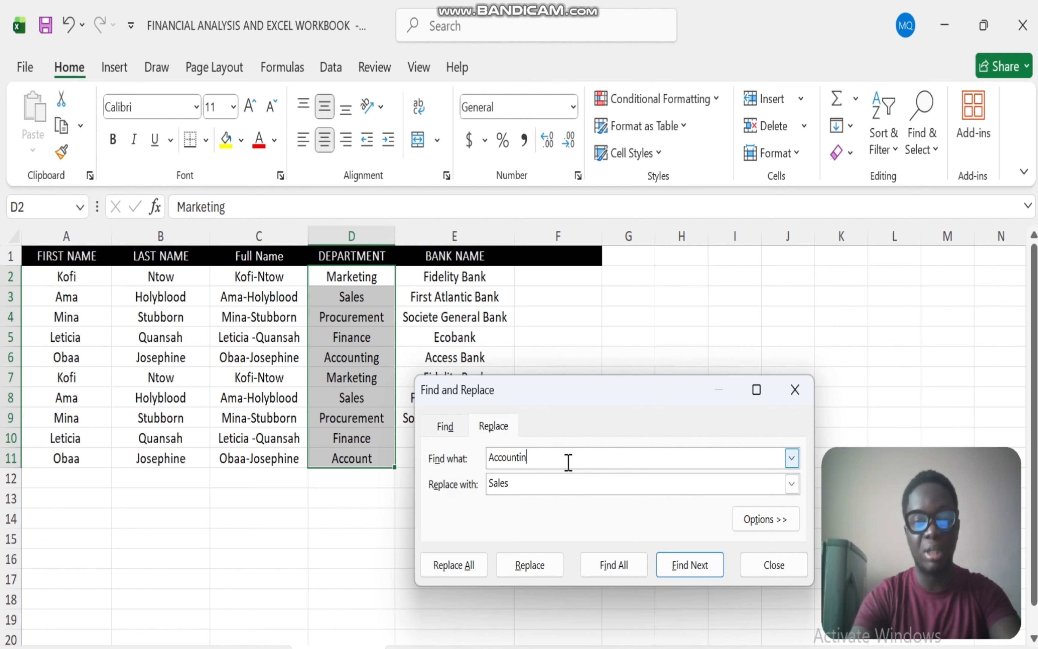
text(g)
click(531, 491)
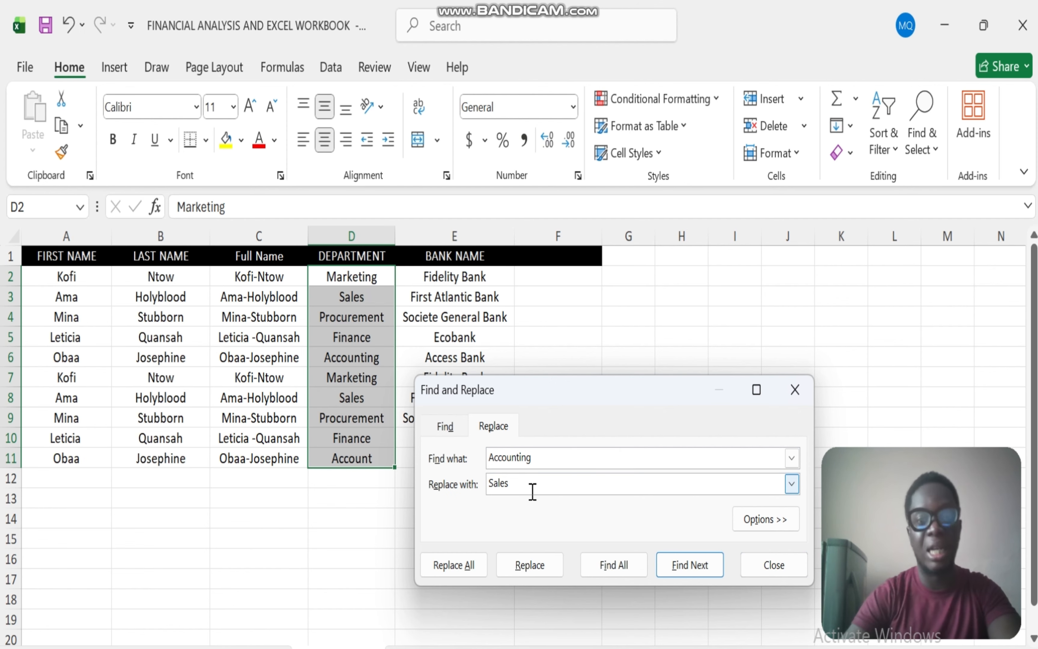
drag(517, 486, 465, 490)
text(Account)
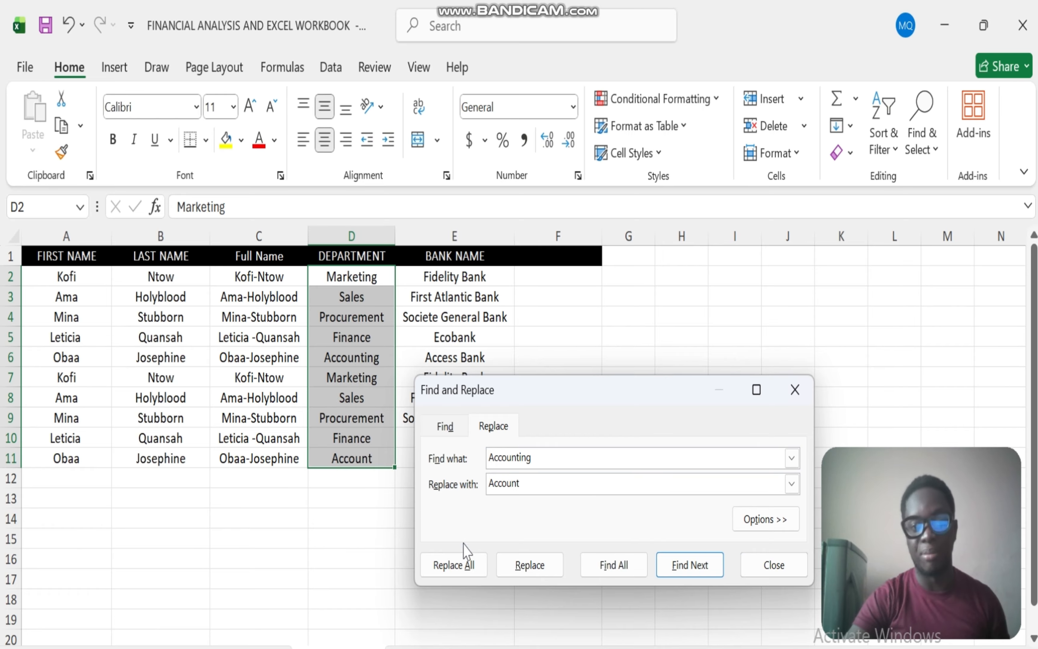
click(468, 565)
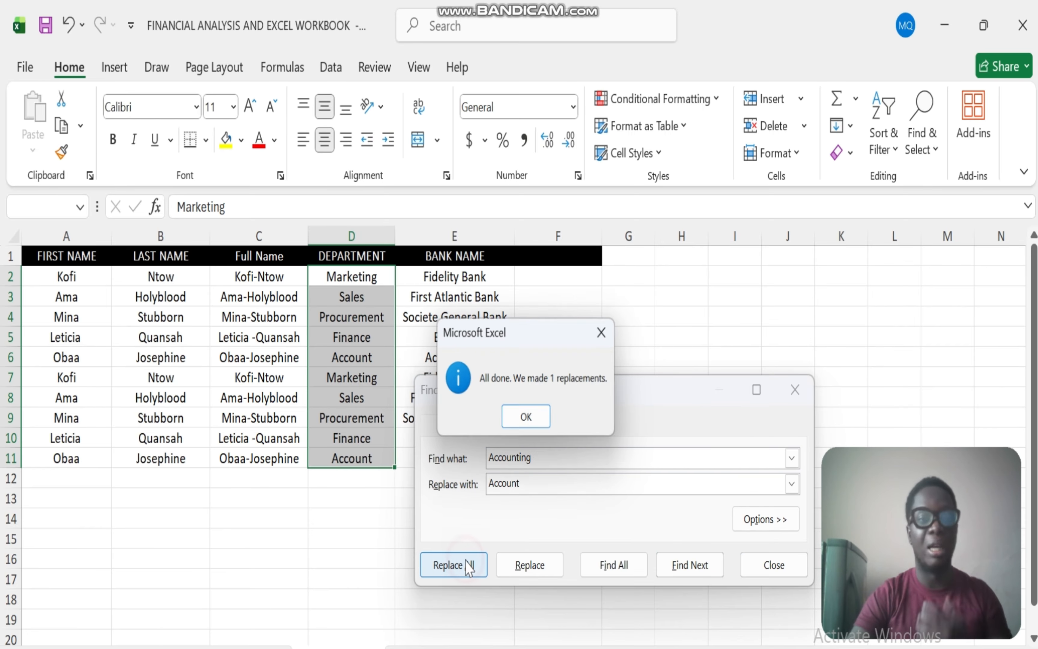
click(537, 420)
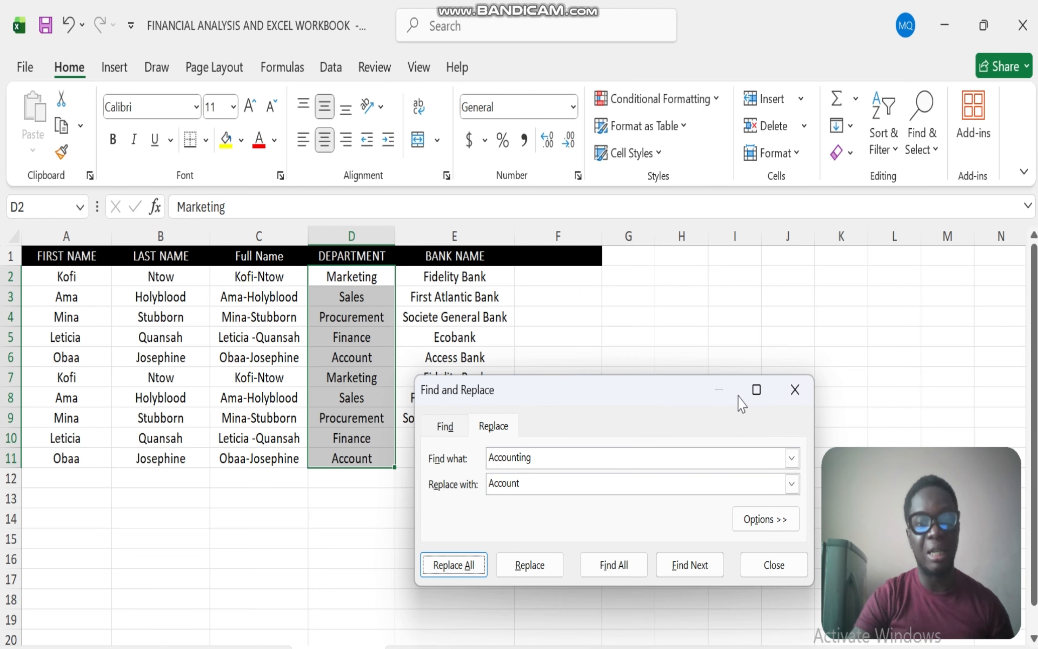
click(794, 391)
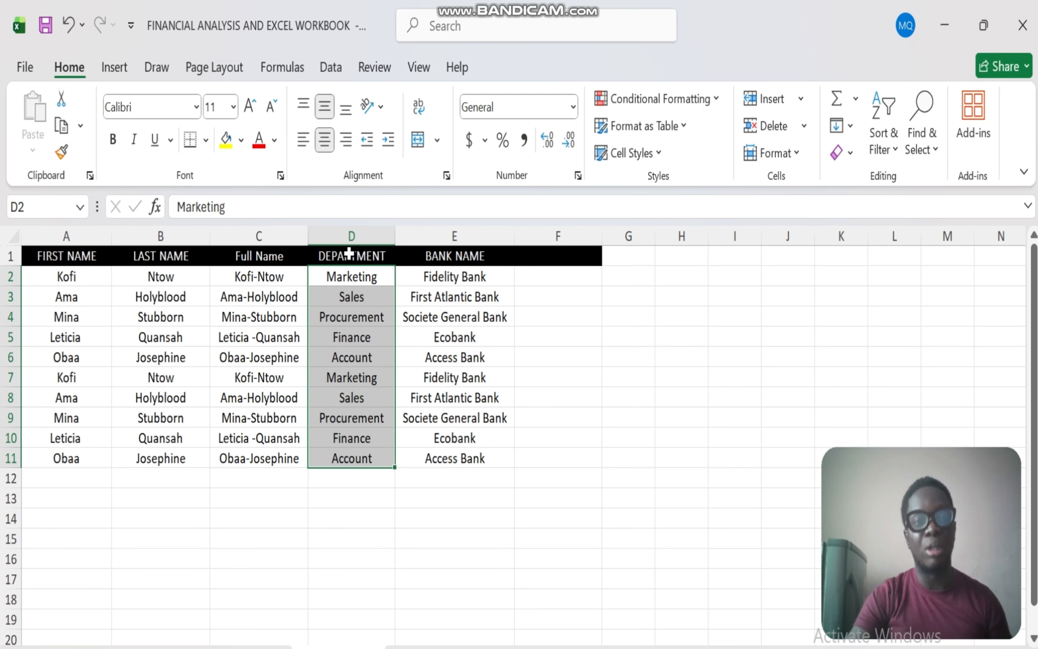
Insert a PivotTable from the DEPARTMENT and BANK NAME data in D1:E11, placed on the existing worksheet at cell F2.
drag(351, 256, 501, 457)
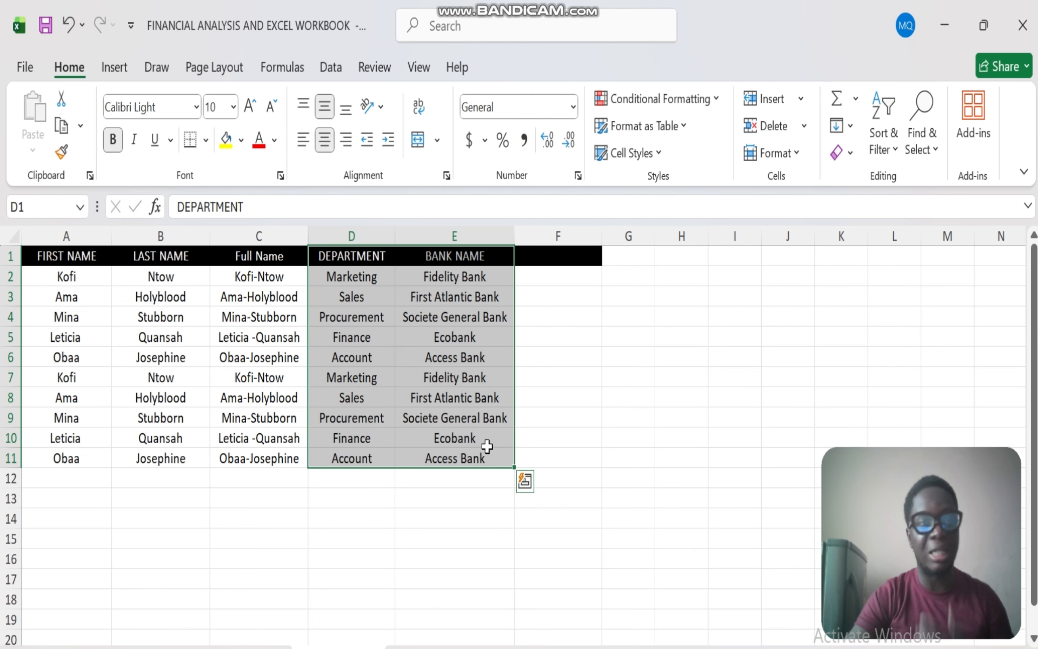
click(113, 79)
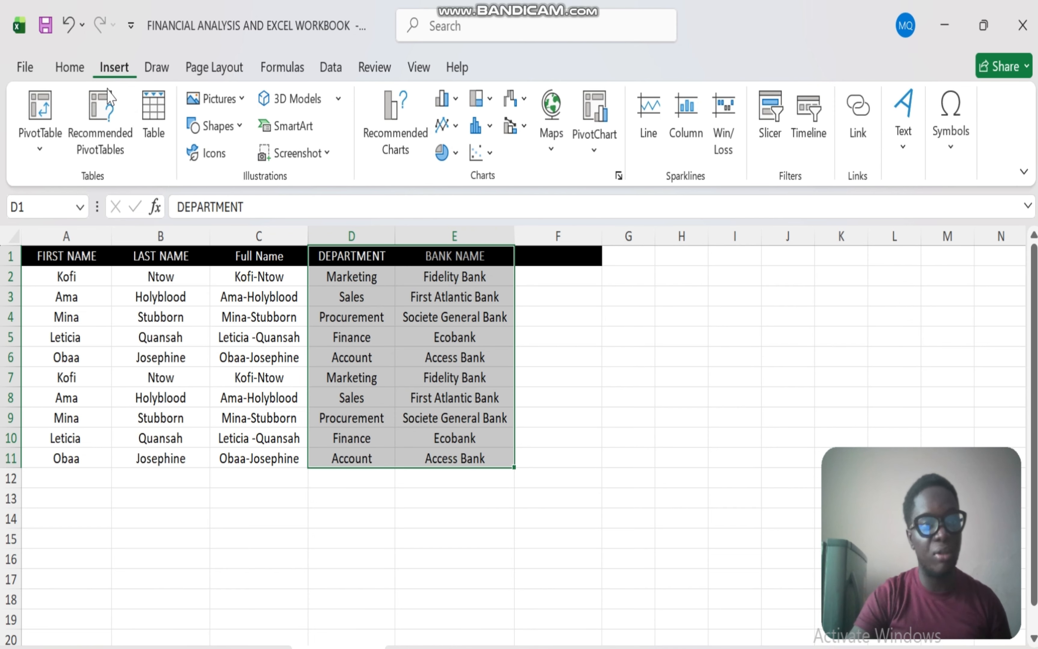
click(45, 138)
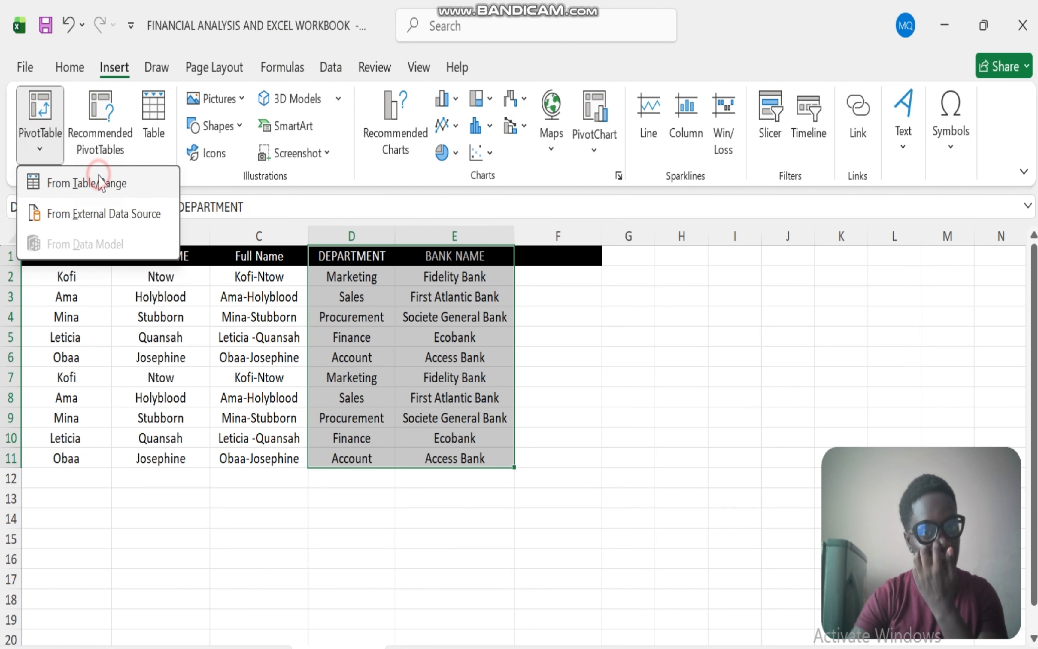
click(93, 182)
click(203, 387)
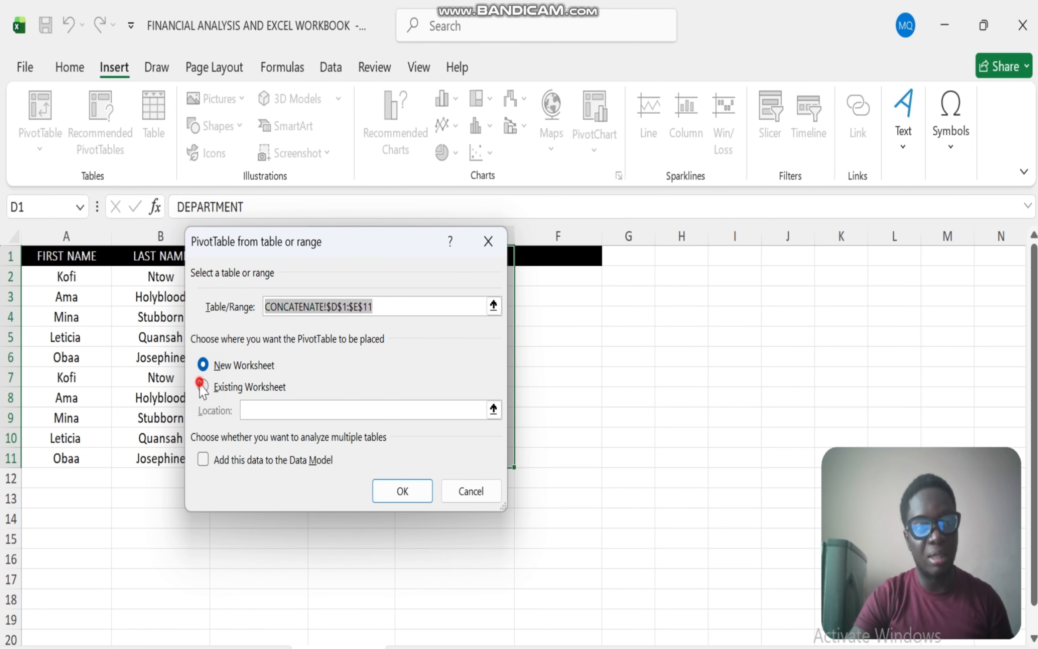
click(494, 409)
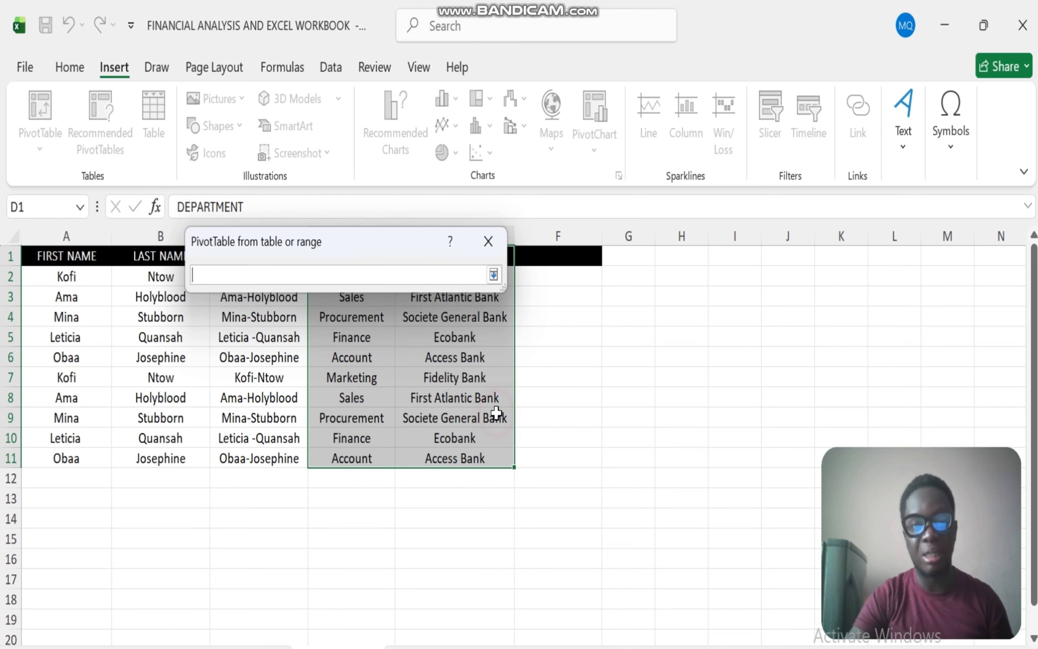
click(592, 280)
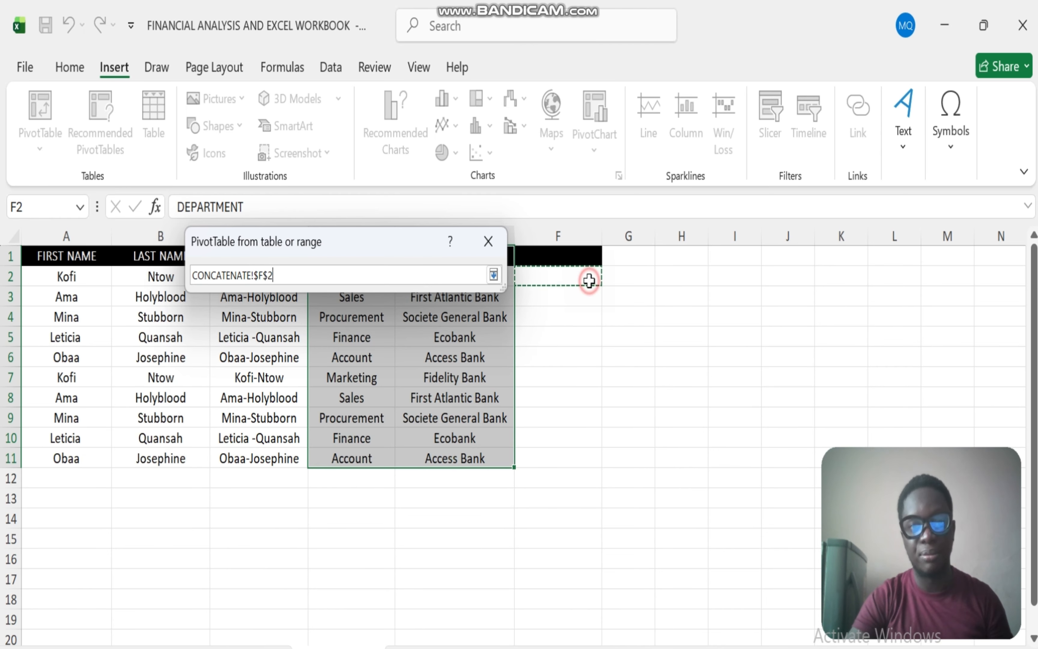
click(494, 275)
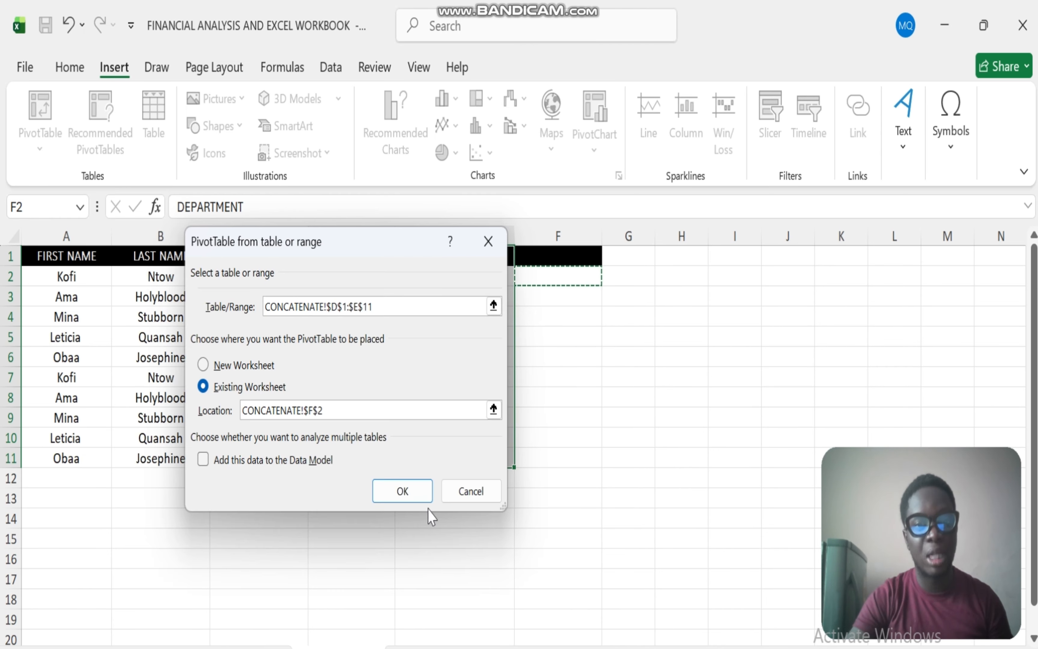
click(410, 494)
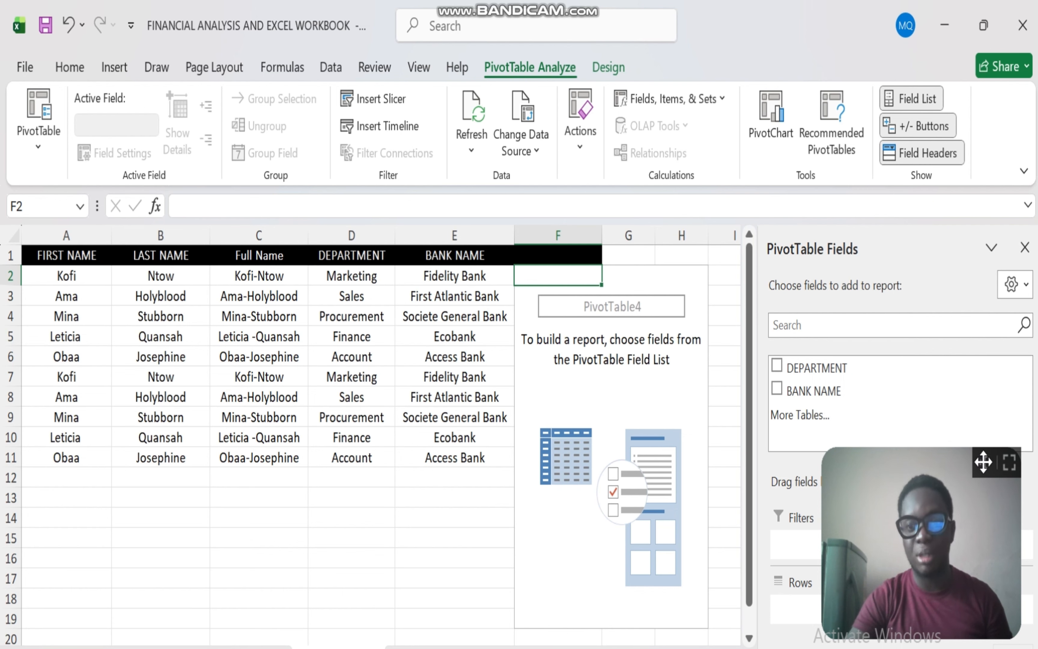
Lay out the PivotTable with DEPARTMENT as rows and the count of BANK NAME as values.
drag(985, 463, 165, 470)
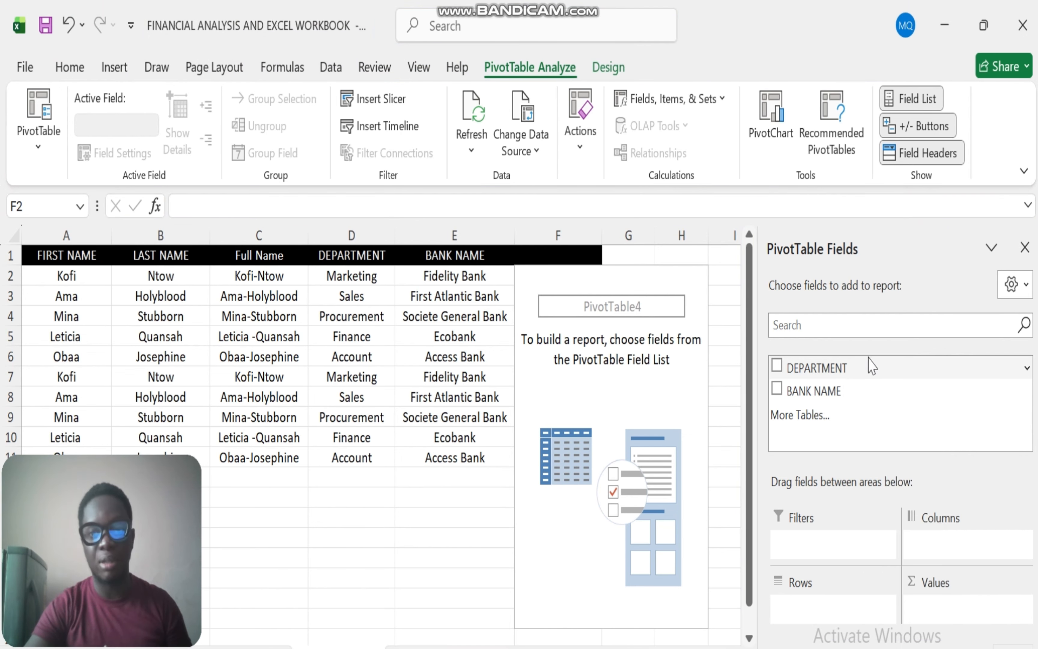
drag(801, 372, 812, 624)
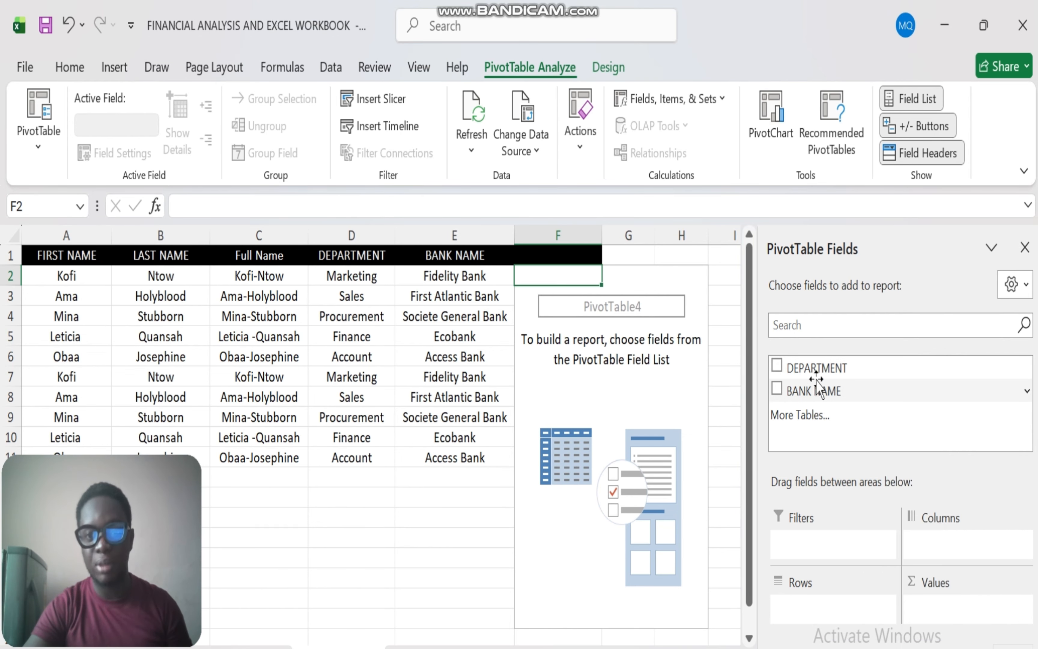
click(830, 360)
drag(818, 369, 800, 619)
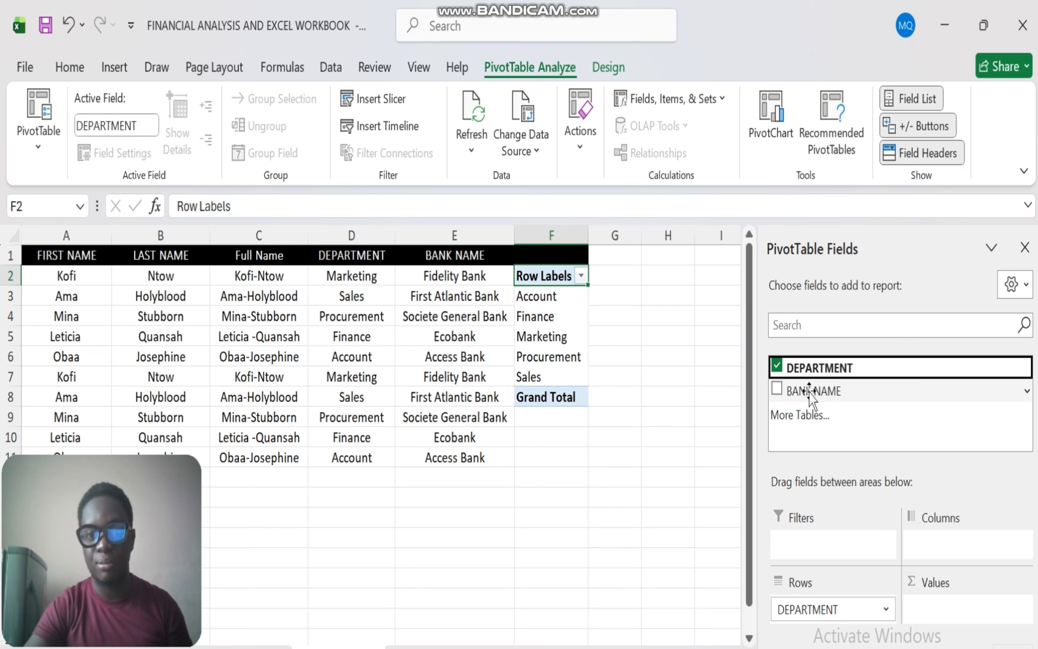
drag(804, 388, 953, 614)
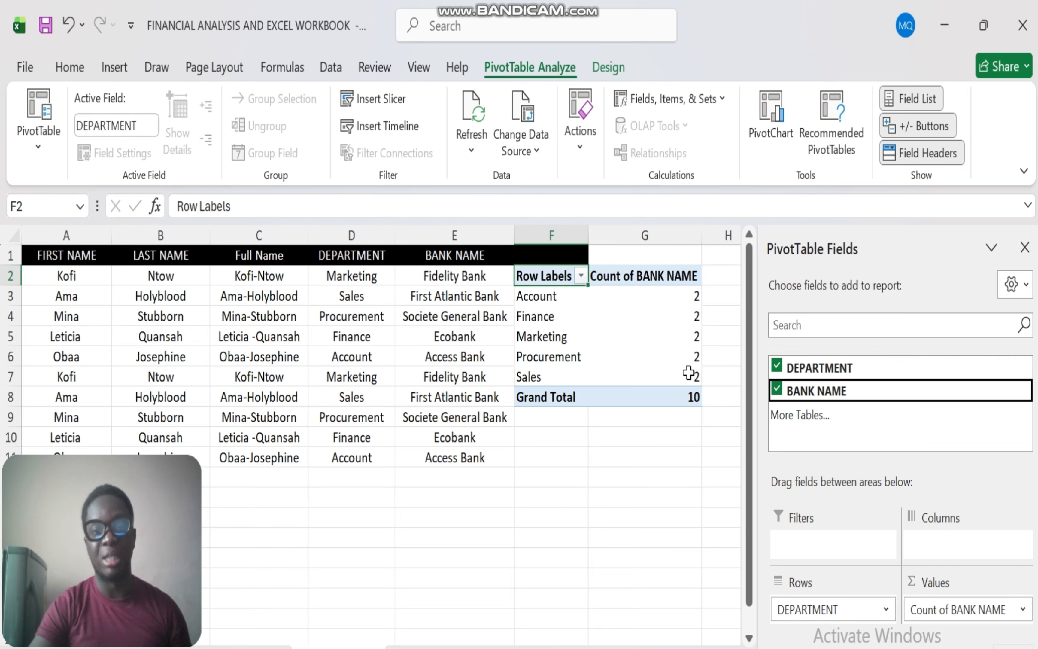
mouse_move(689, 373)
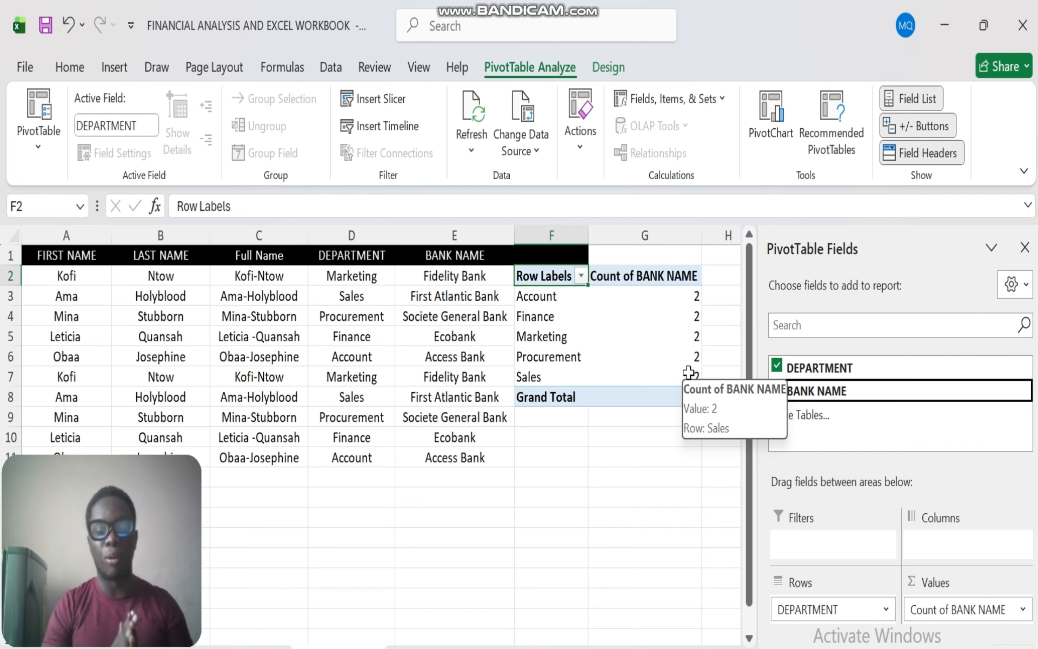